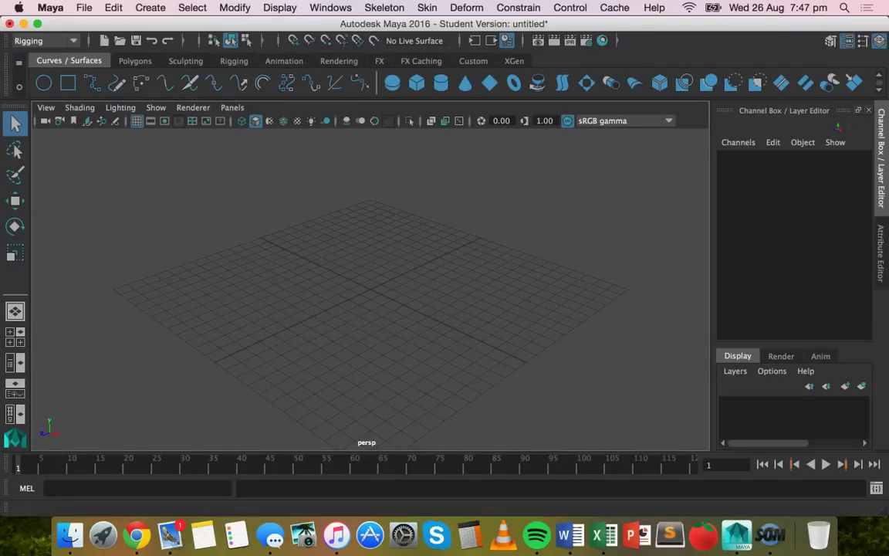
# Open the Create menu to reach the Text tool and its options.
pyautogui.click(151, 6)
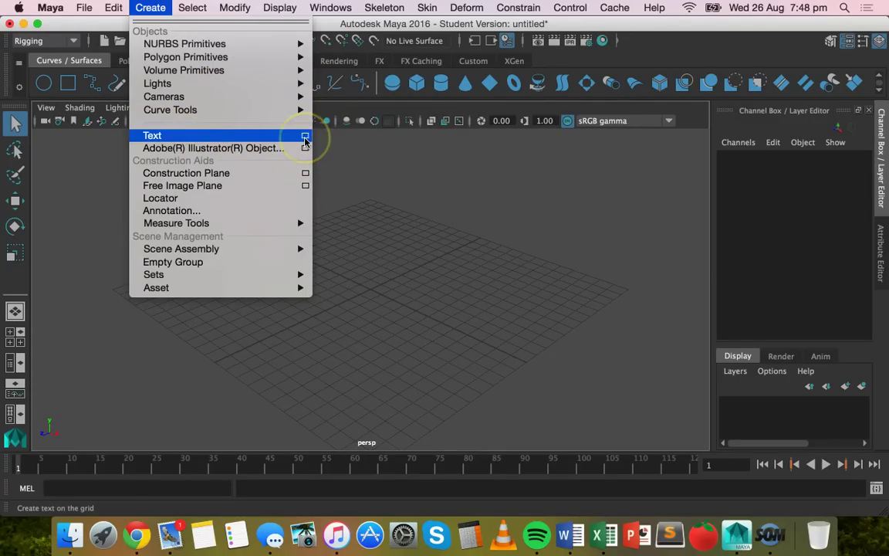
# In Text Curves Options, change the Text field to 'This is my text'.
pyautogui.click(305, 137)
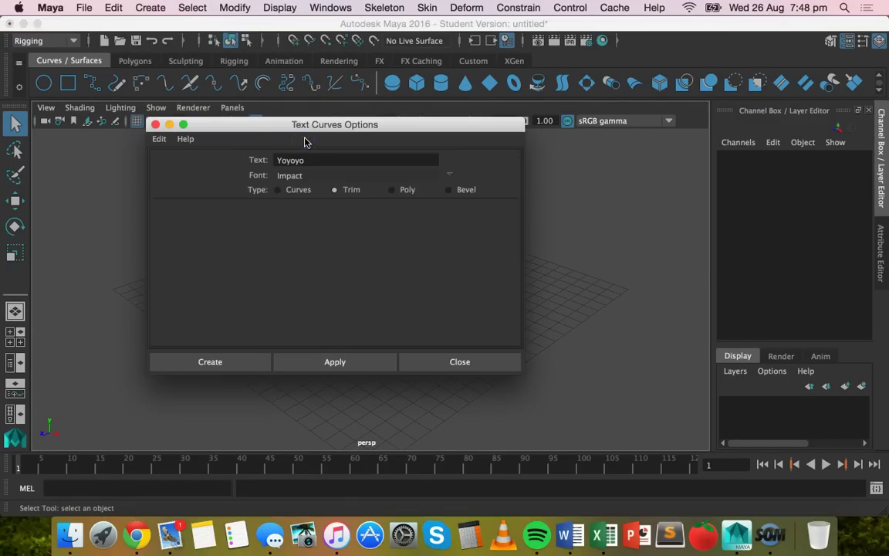
pyautogui.moveTo(270, 132); pyautogui.dragTo(342, 110)
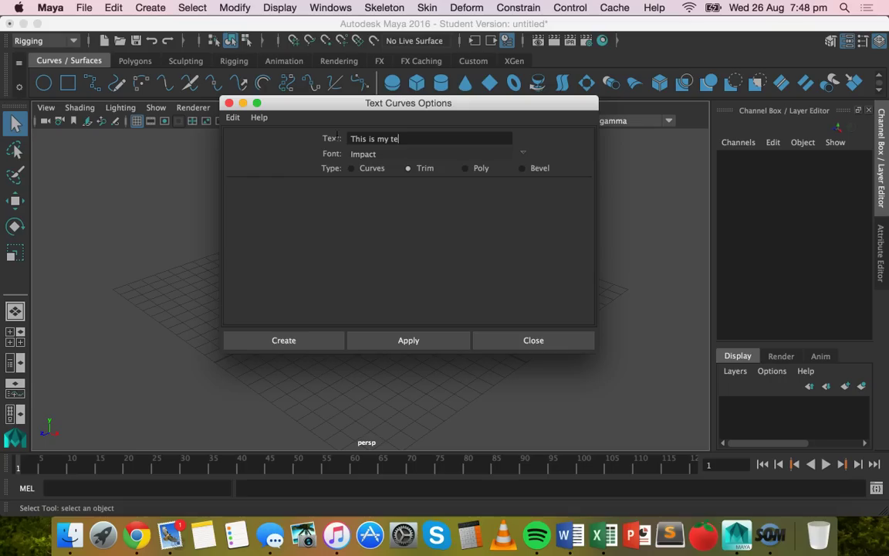
pyautogui.click(402, 138)
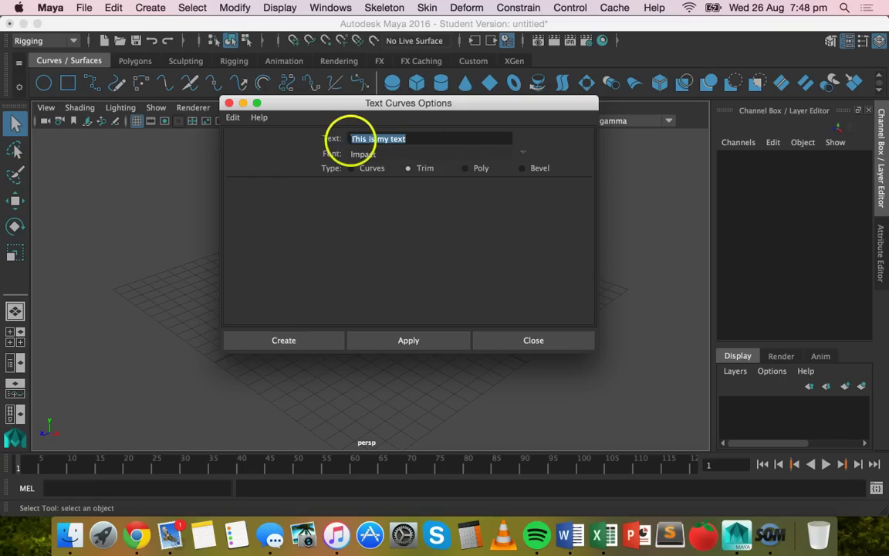
pyautogui.click(386, 156)
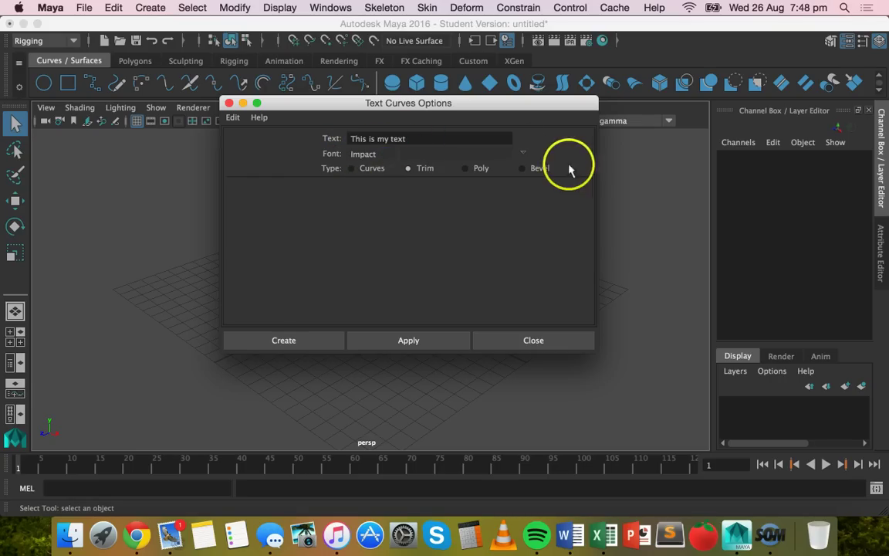
# Browse the Select Scalable Font lists, leaving Impact, Regular, size 28 selected.
pyautogui.click(524, 152)
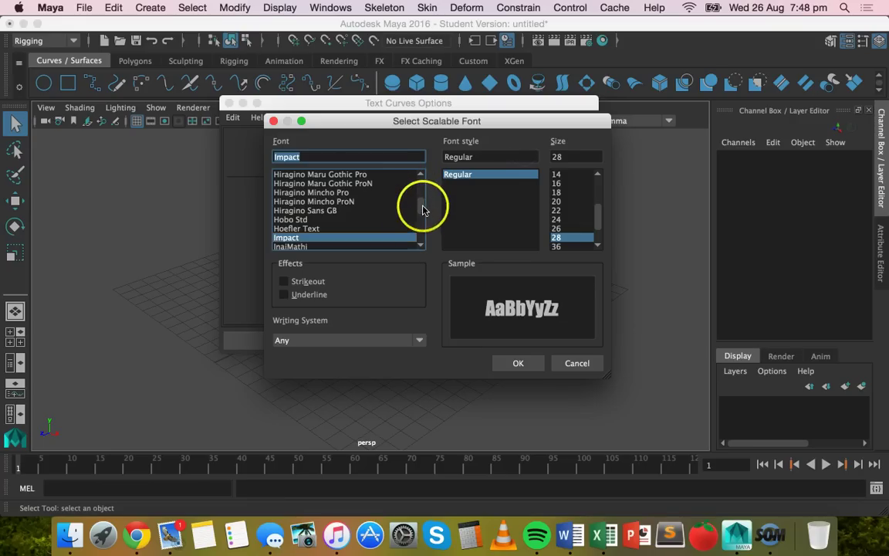
pyautogui.moveTo(422, 208)
pyautogui.mouseDown()
pyautogui.moveTo(420, 198)
pyautogui.moveTo(422, 216)
pyautogui.mouseUp()
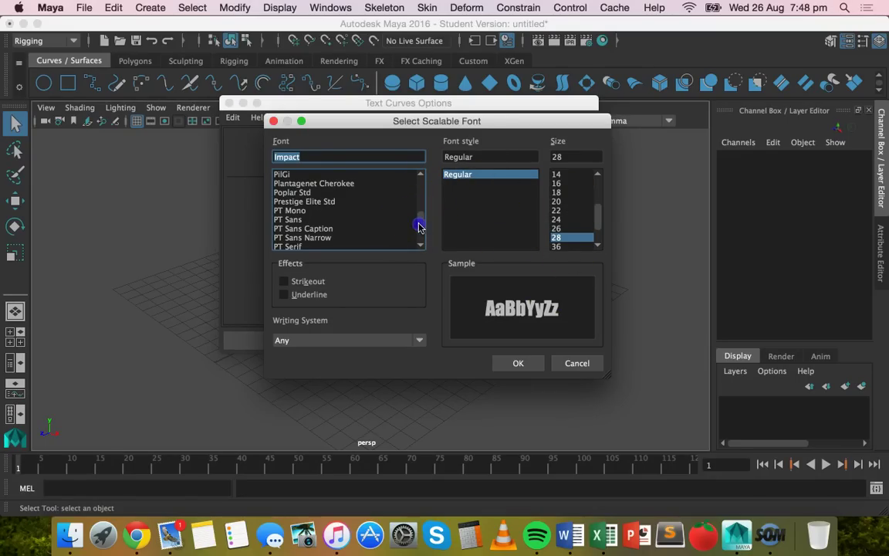
pyautogui.moveTo(419, 225); pyautogui.dragTo(420, 226)
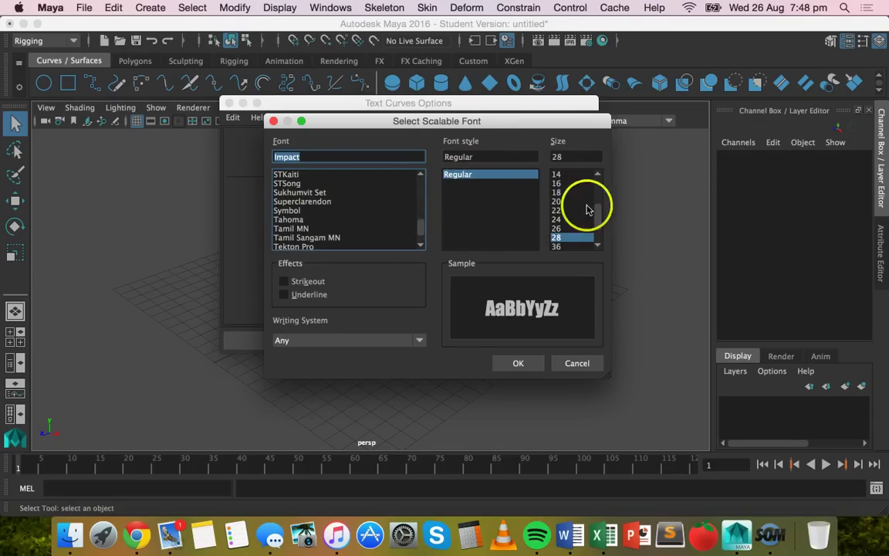
pyautogui.moveTo(602, 218); pyautogui.dragTo(599, 225)
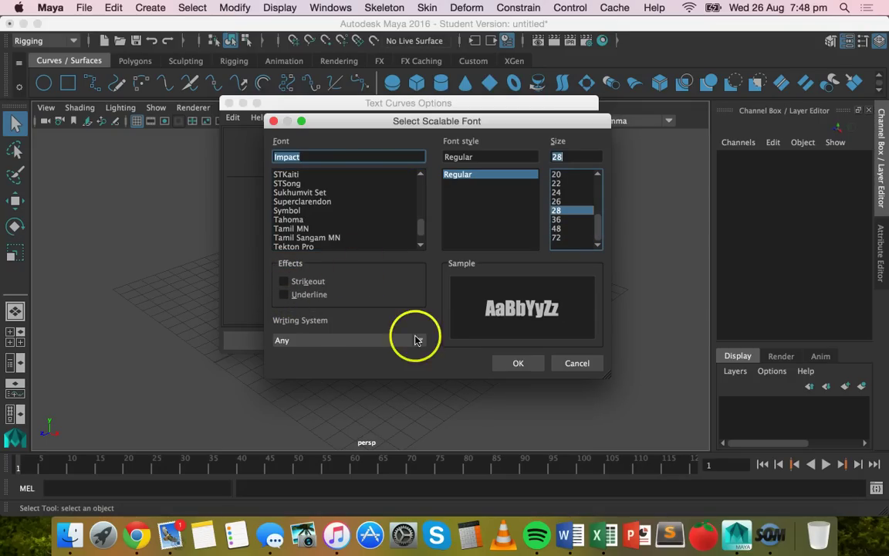
# Keep the Impact font and set the text Type to Poly.
pyautogui.click(522, 364)
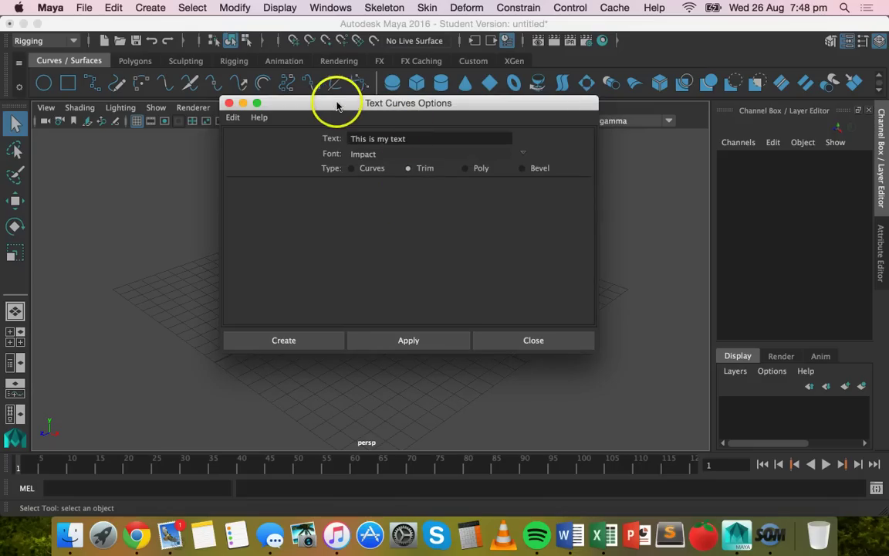
pyautogui.moveTo(337, 103); pyautogui.dragTo(338, 106)
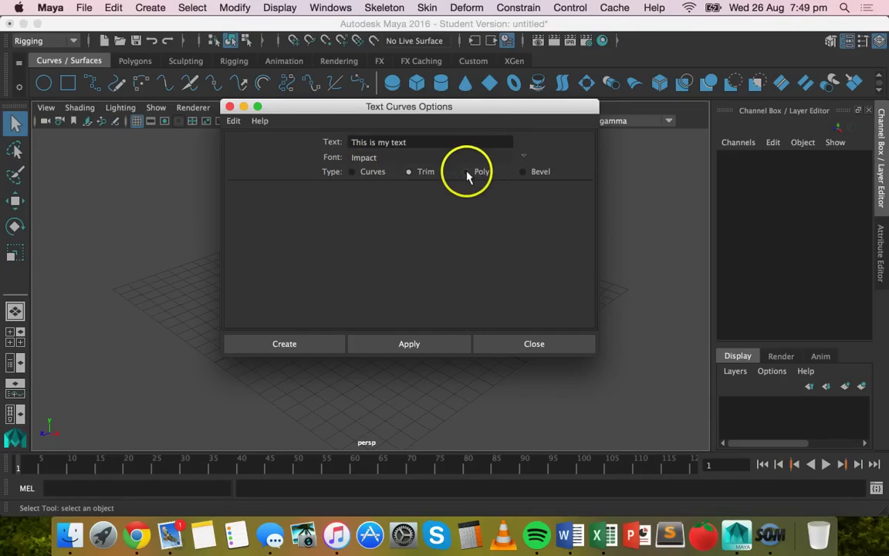
pyautogui.moveTo(327, 109); pyautogui.dragTo(598, 114)
pyautogui.click(507, 173)
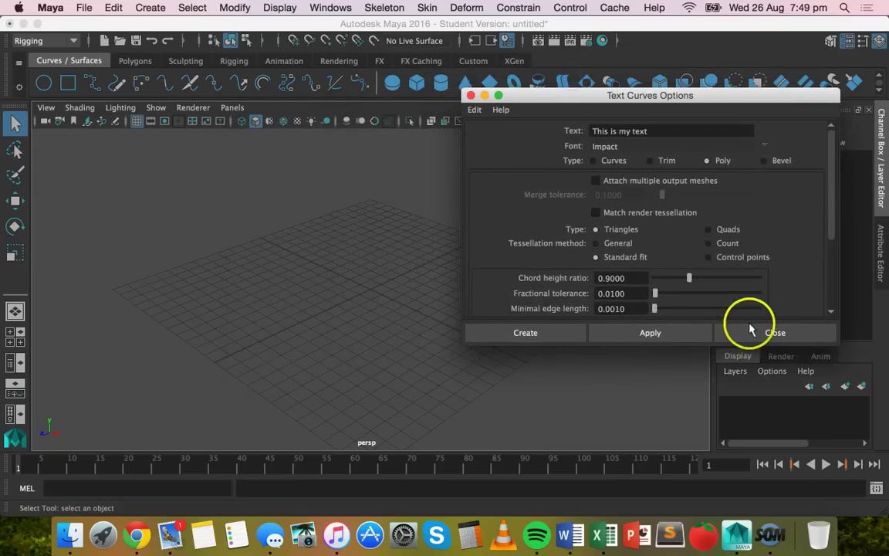
# Create the polygon 'This is my text' mesh, select it, and close the options.
pyautogui.click(662, 332)
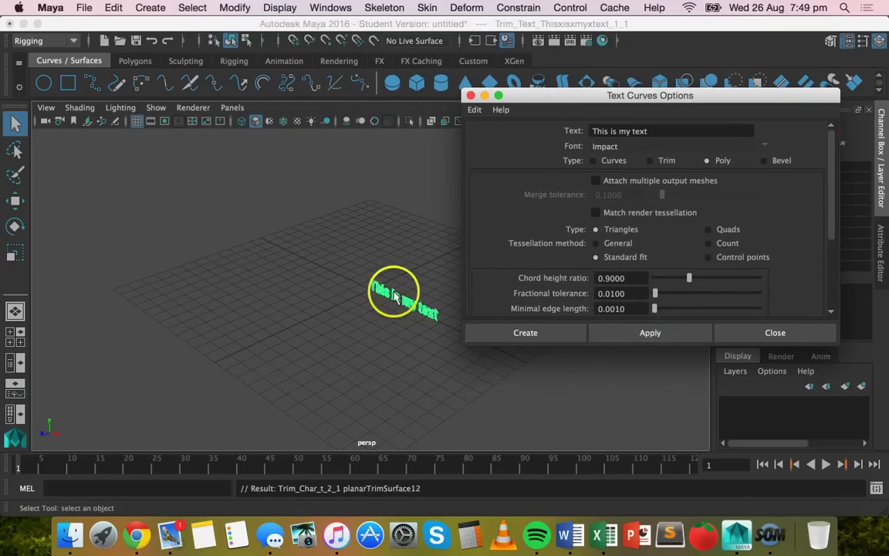
pyautogui.keyDown('alt'); pyautogui.moveTo(393, 296); pyautogui.dragTo(460, 209, button='right'); pyautogui.keyUp('alt')
pyautogui.moveTo(562, 91); pyautogui.dragTo(647, 94)
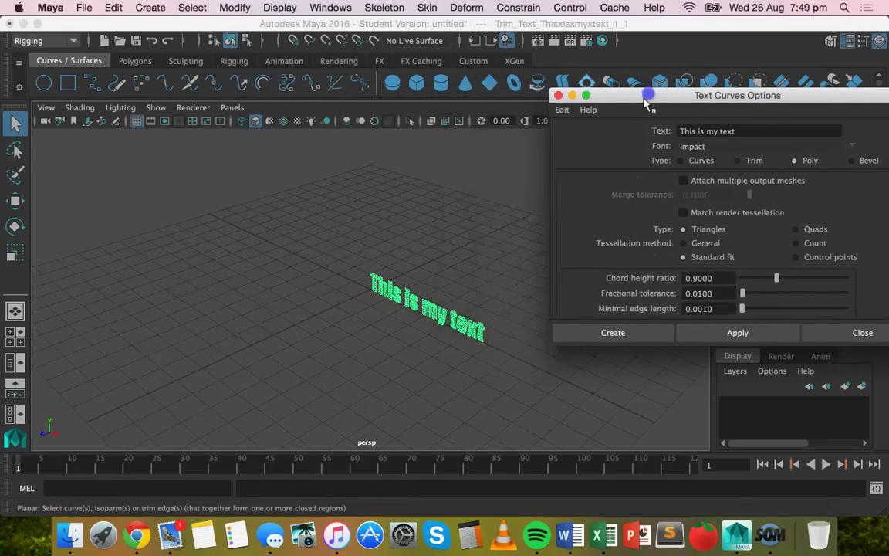
pyautogui.click(448, 329)
pyautogui.scroll(3, 448, 333)
pyautogui.scroll(-3, 450, 336)
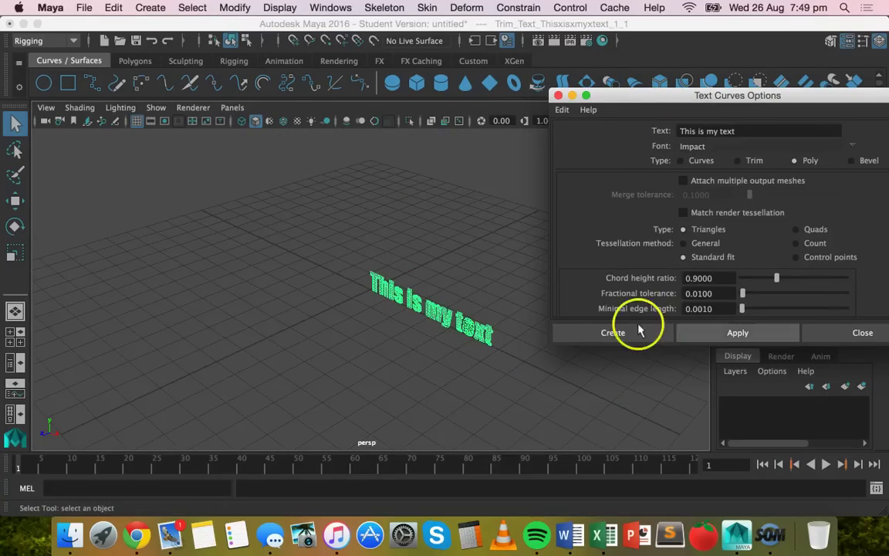
pyautogui.click(857, 332)
# Undo the polygon text and bring back the Text Curves Options.
pyautogui.click(113, 8)
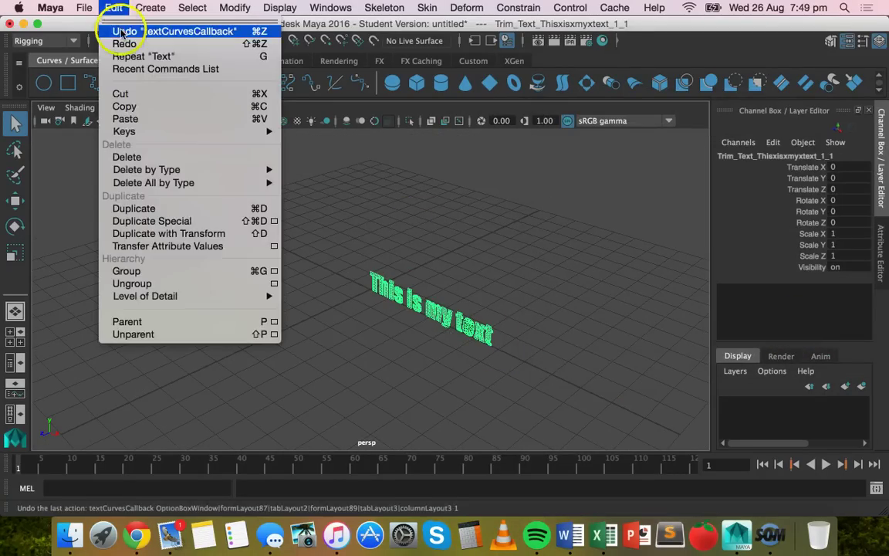
pyautogui.click(116, 31)
pyautogui.click(151, 8)
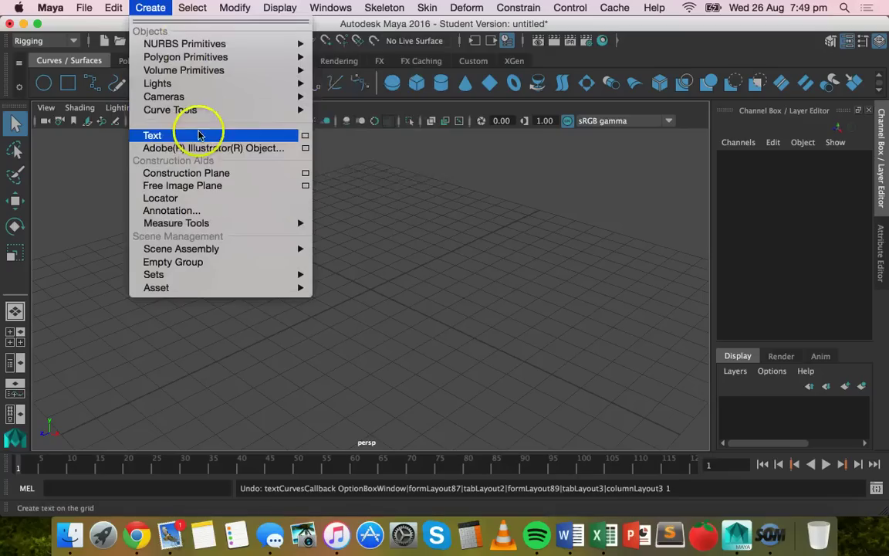
pyautogui.click(305, 135)
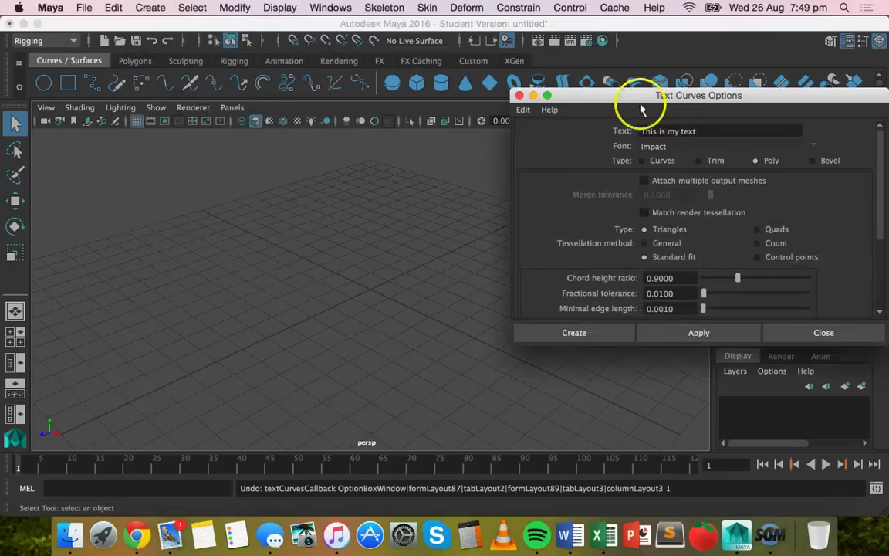
pyautogui.moveTo(640, 98); pyautogui.dragTo(546, 83)
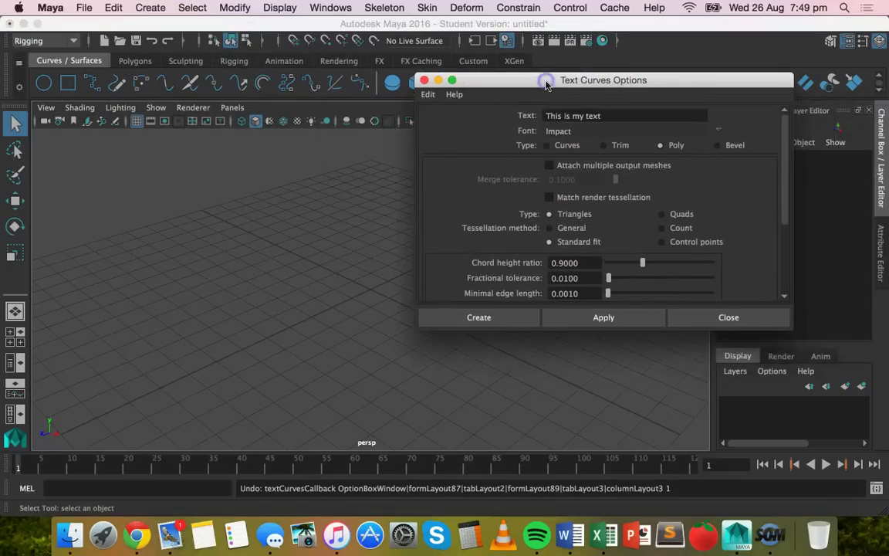
# Create Bevel-type text with bevel width 0.1, depth 0.1 and extrude 0.25.
pyautogui.click(718, 145)
pyautogui.moveTo(541, 80); pyautogui.dragTo(542, 90)
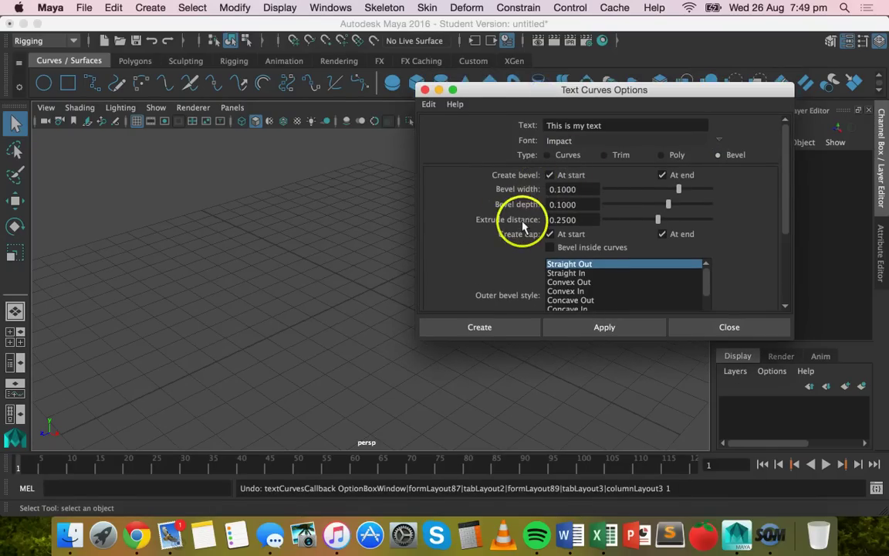
pyautogui.scroll(-2, 513, 224)
pyautogui.scroll(-2, 588, 185)
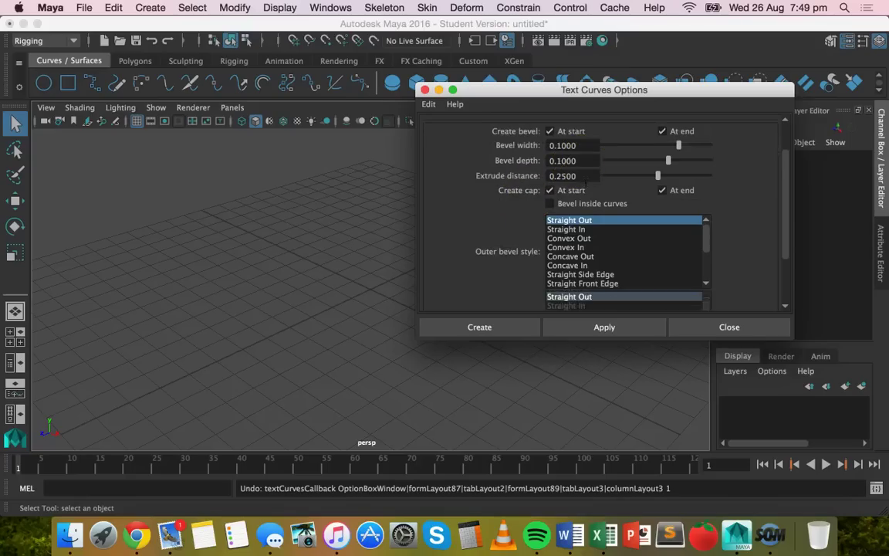
pyautogui.scroll(2, 587, 178)
pyautogui.click(575, 179)
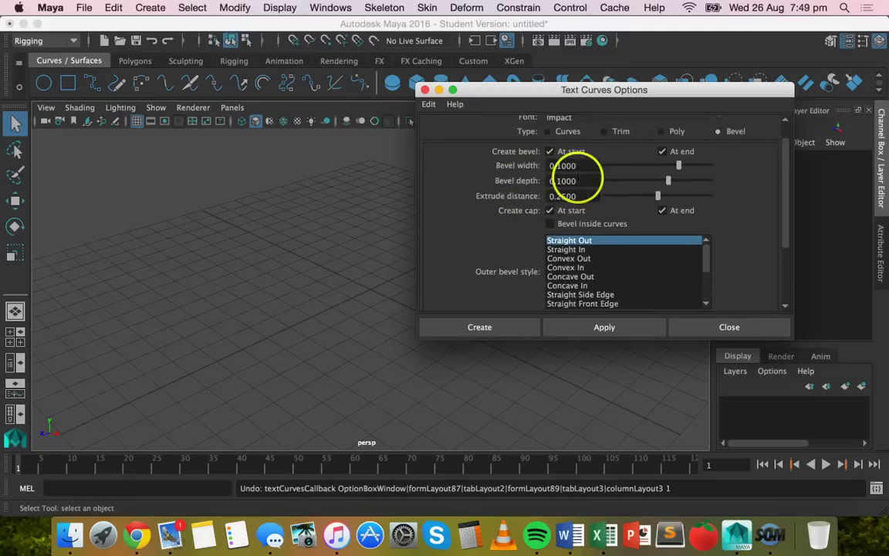
pyautogui.scroll(-3, 585, 176)
pyautogui.click(514, 174)
pyautogui.scroll(-5, 514, 174)
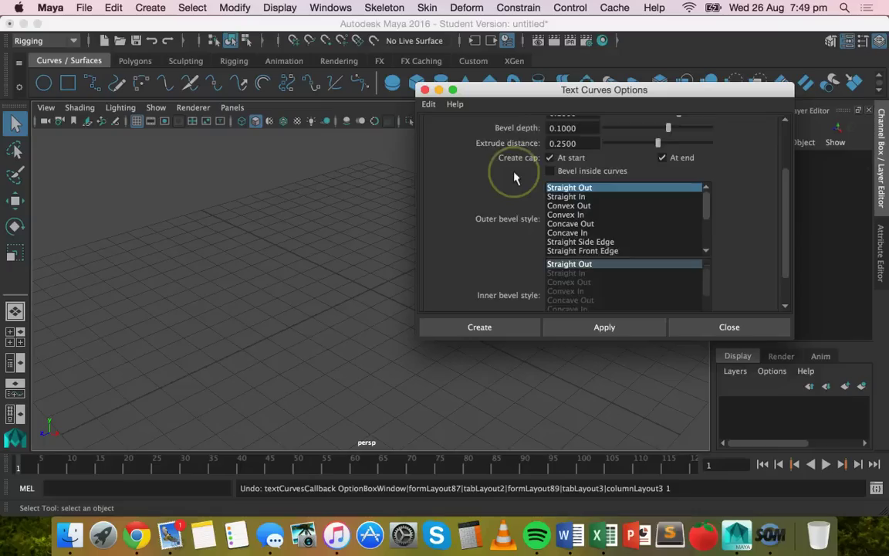
pyautogui.scroll(5, 515, 178)
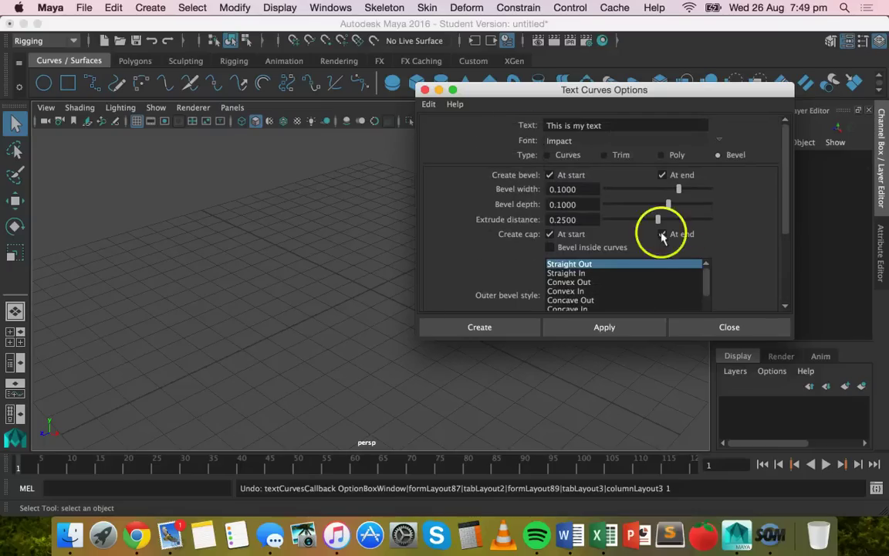
pyautogui.moveTo(513, 91); pyautogui.dragTo(587, 95)
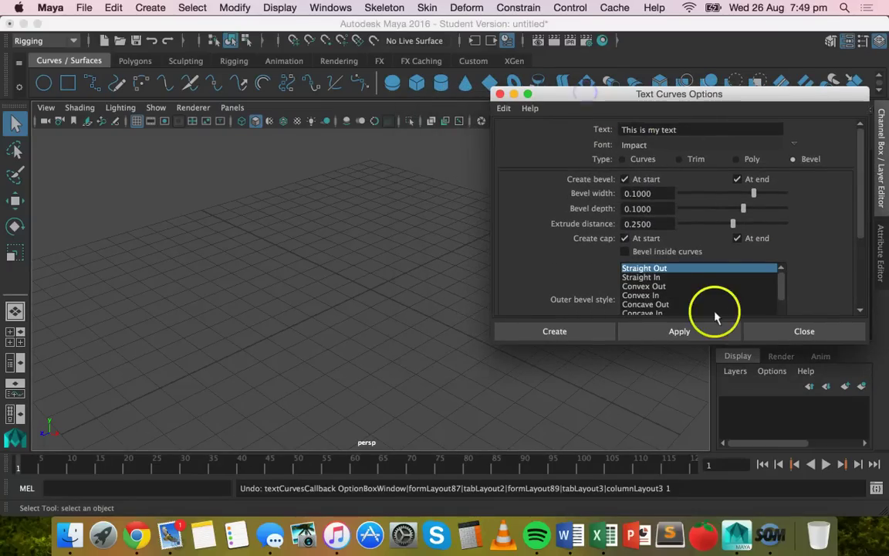
pyautogui.click(680, 332)
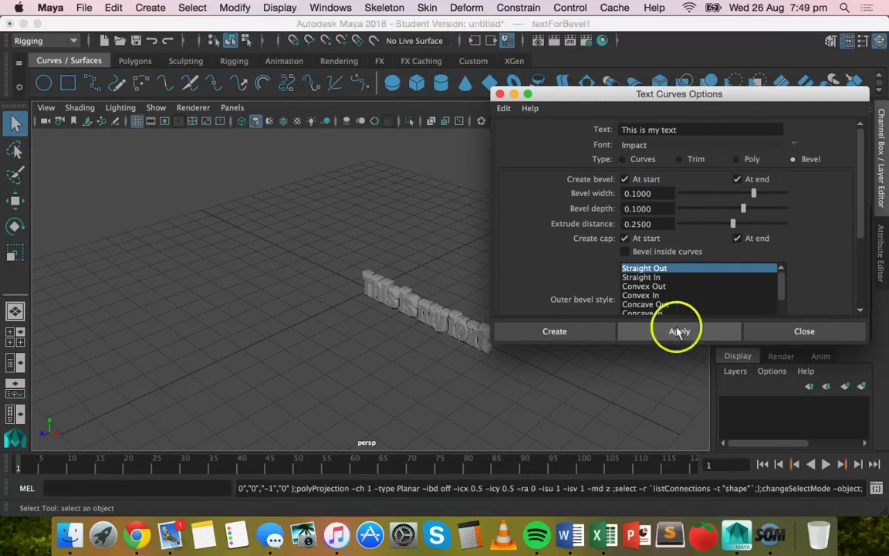
pyautogui.click(778, 330)
# Frame the text front-on, select it, and bring up its Assign New Material menu.
pyautogui.scroll(3, 477, 347)
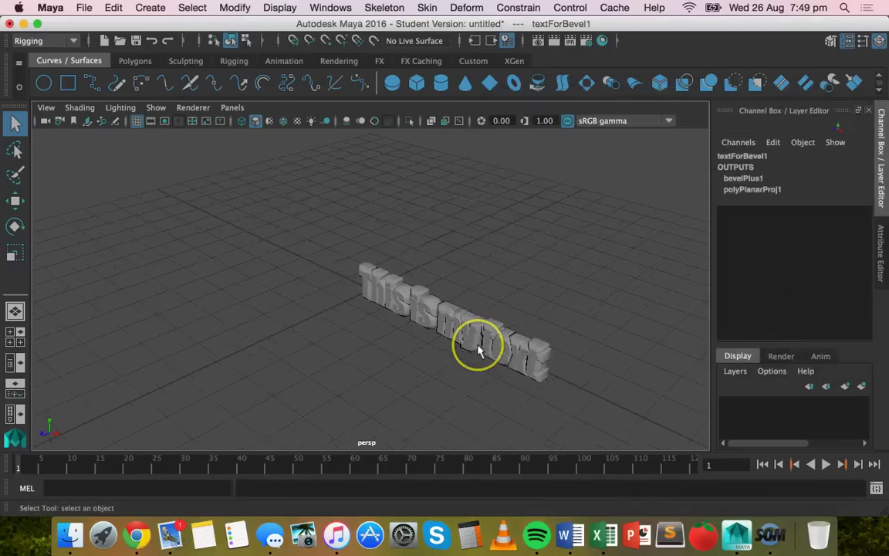
pyautogui.keyDown('alt'); pyautogui.moveTo(444, 332); pyautogui.dragTo(390, 303, button='middle'); pyautogui.keyUp('alt')
pyautogui.keyDown('alt'); pyautogui.moveTo(358, 286); pyautogui.dragTo(424, 281); pyautogui.keyUp('alt')
pyautogui.click(398, 260)
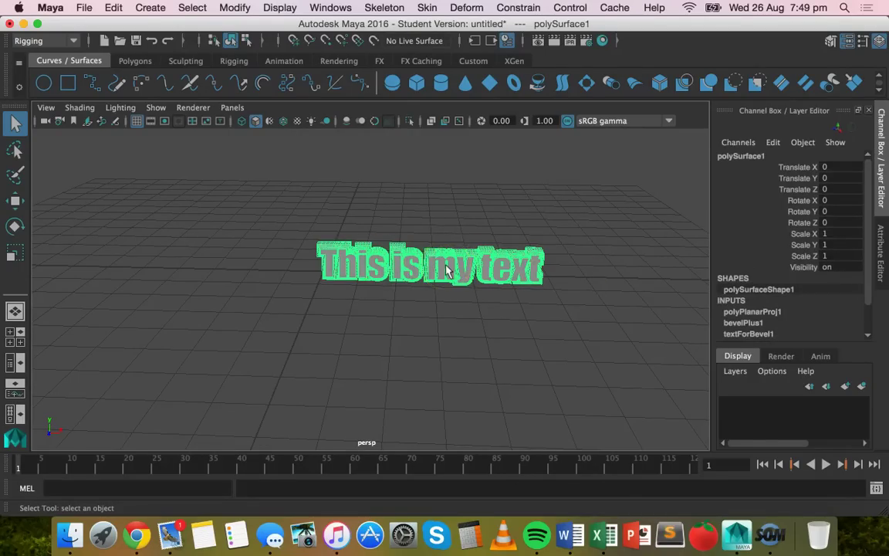
pyautogui.moveTo(446, 266); pyautogui.dragTo(435, 500, button='right')
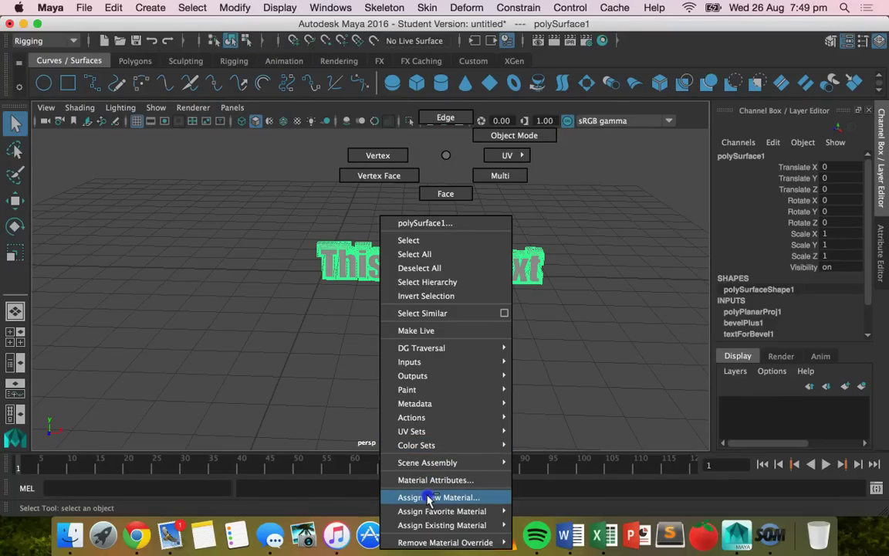
# Assign a new Phong material to the selected text.
pyautogui.moveTo(430, 500); pyautogui.dragTo(430, 500, button='right')
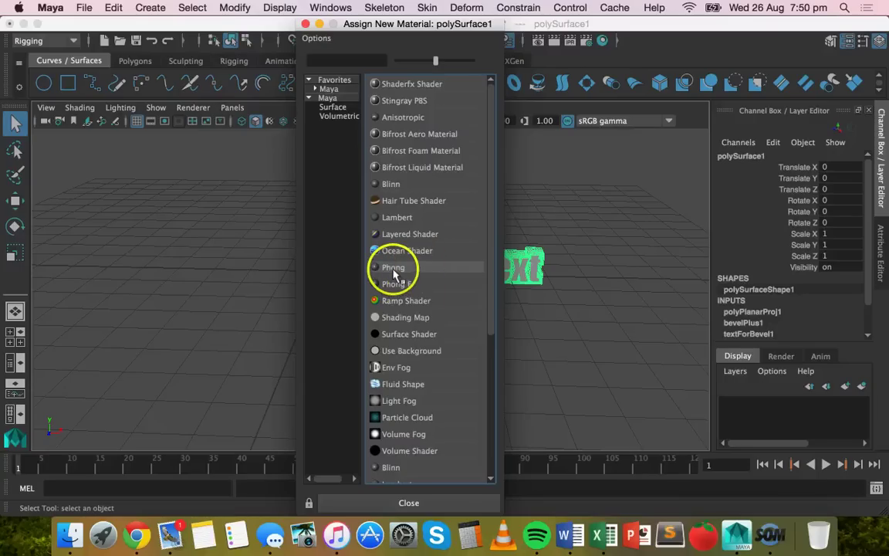
pyautogui.click(394, 270)
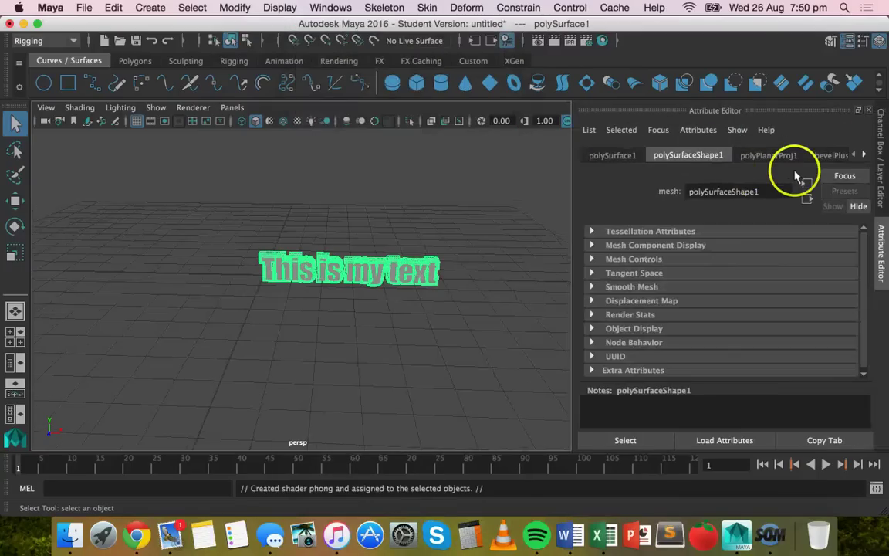
# Open the phong1 material settings and set its Color to red.
pyautogui.click(865, 156)
pyautogui.click(866, 155)
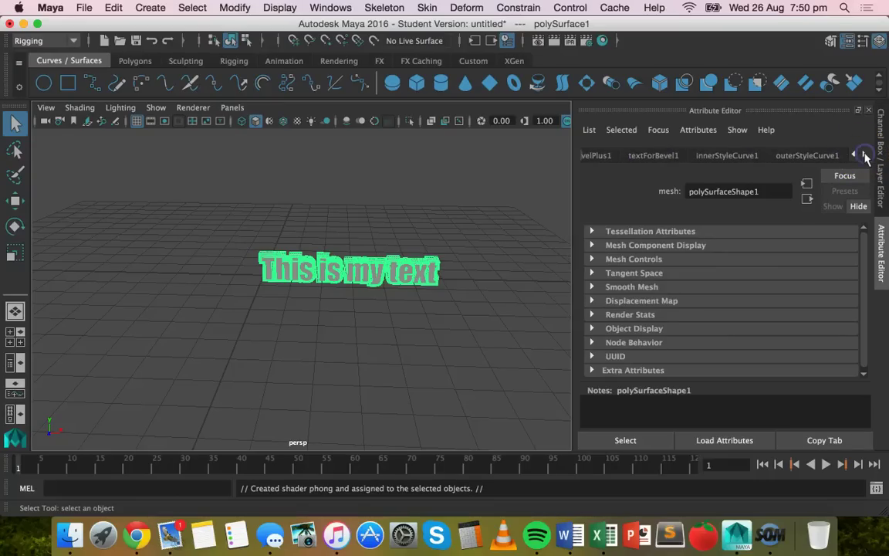
pyautogui.click(865, 157)
pyautogui.click(824, 156)
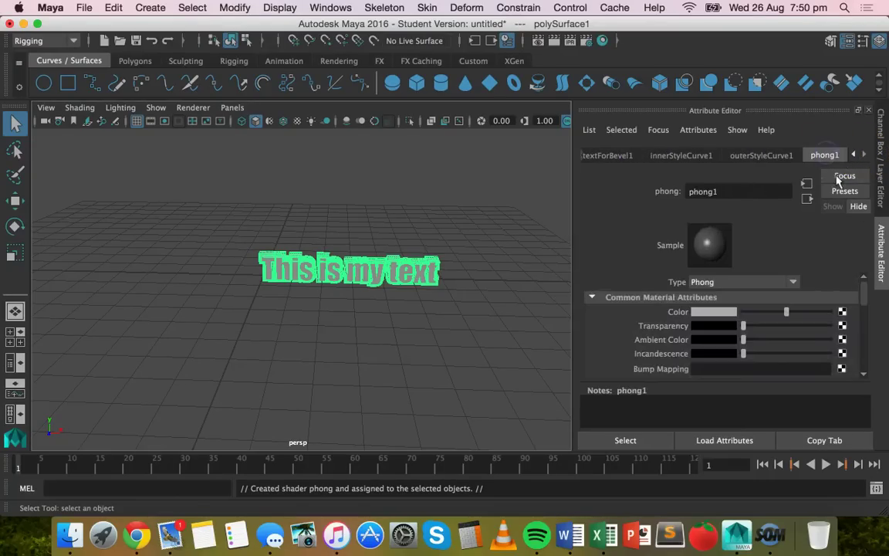
pyautogui.click(700, 312)
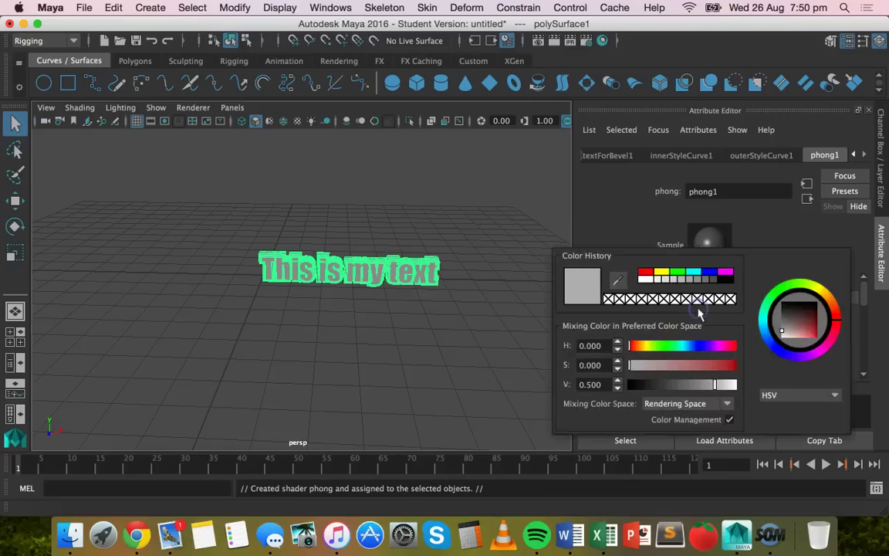
pyautogui.click(645, 274)
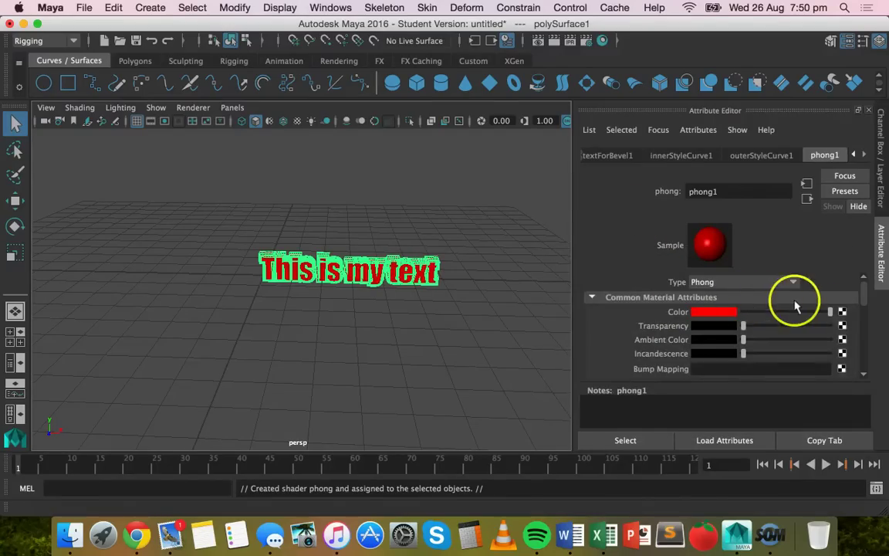
# Preview a partial transparency on phong1, then set Transparency back to zero.
pyautogui.click(460, 257)
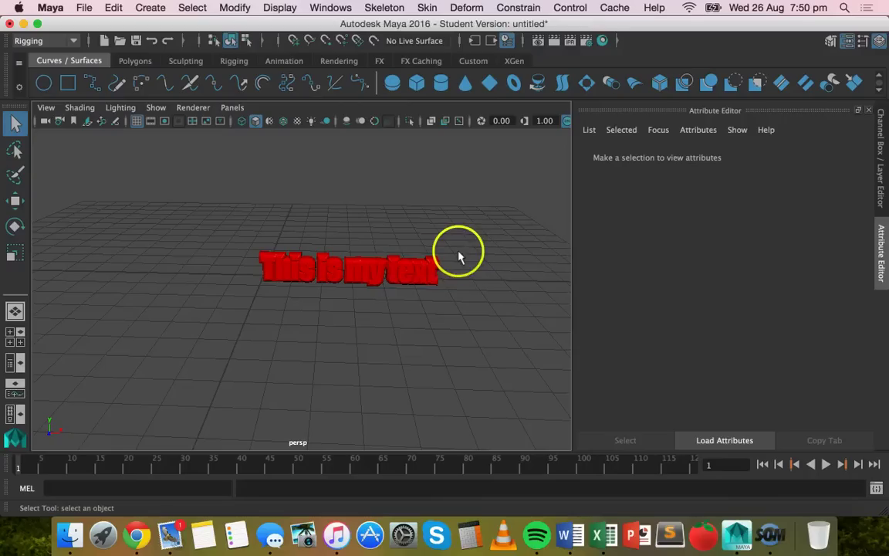
pyautogui.click(387, 276)
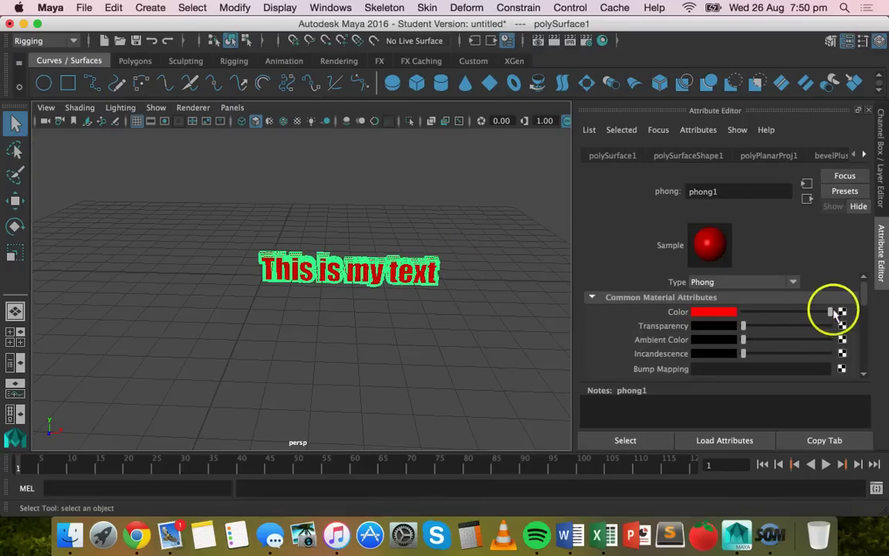
pyautogui.moveTo(743, 324); pyautogui.dragTo(763, 327)
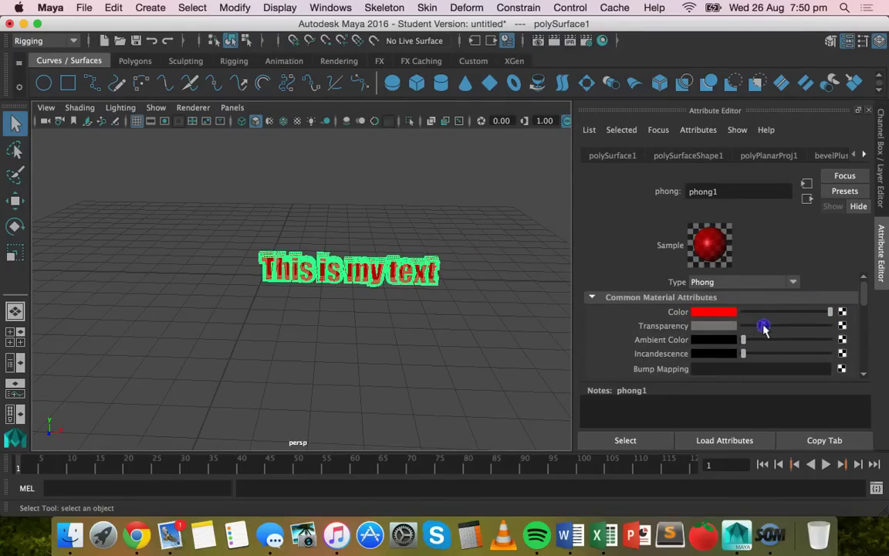
pyautogui.click(543, 323)
pyautogui.click(409, 269)
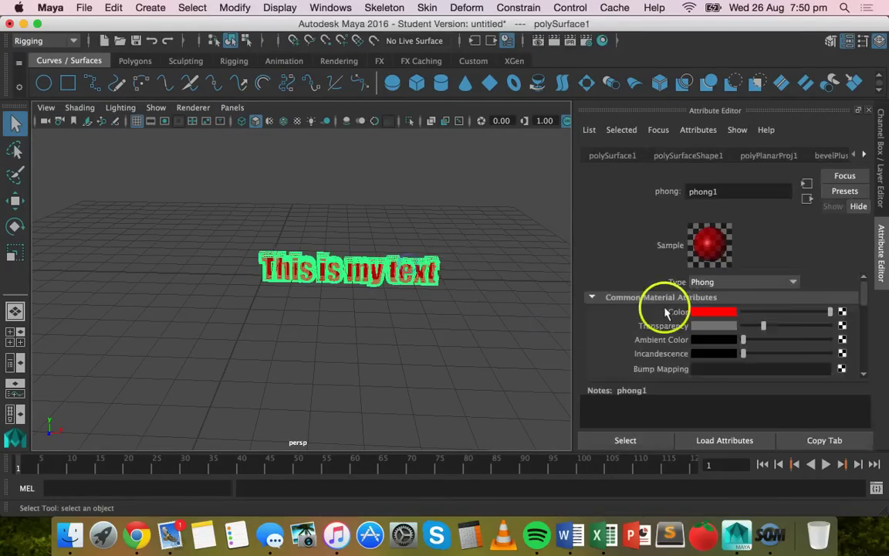
pyautogui.moveTo(763, 328); pyautogui.dragTo(735, 329)
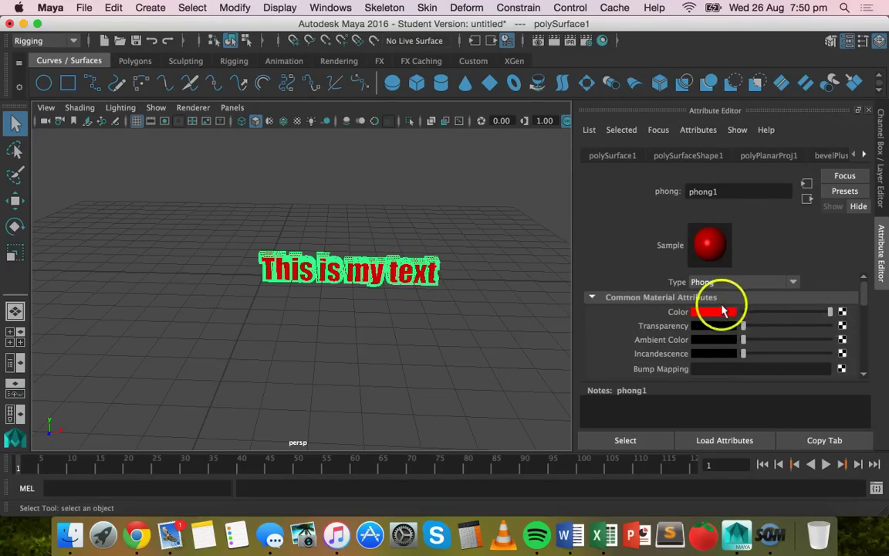
pyautogui.click(496, 264)
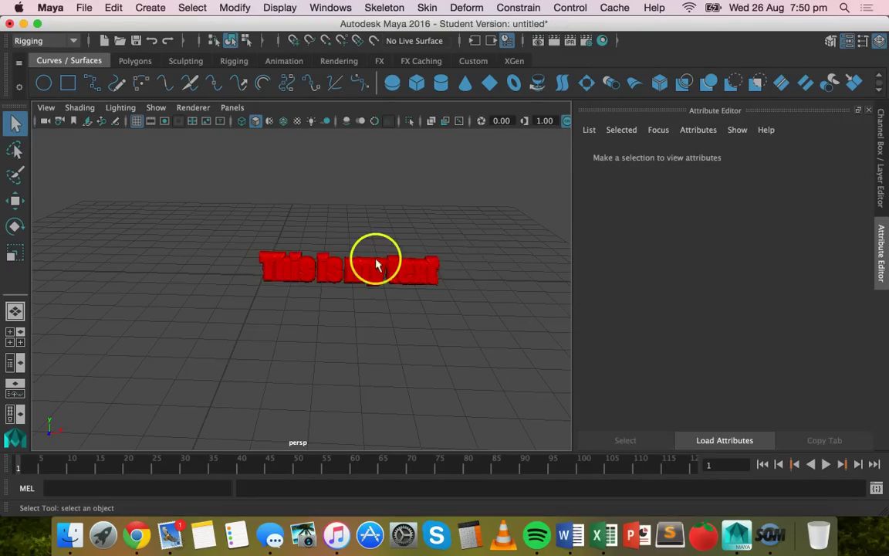
pyautogui.scroll(3, 377, 265)
pyautogui.keyDown('alt'); pyautogui.moveTo(391, 264); pyautogui.dragTo(373, 287, button='middle'); pyautogui.keyUp('alt')
pyautogui.keyDown('alt'); pyautogui.moveTo(373, 287); pyautogui.dragTo(406, 284); pyautogui.keyUp('alt')
pyautogui.keyDown('alt'); pyautogui.moveTo(308, 297); pyautogui.dragTo(388, 293); pyautogui.keyUp('alt')
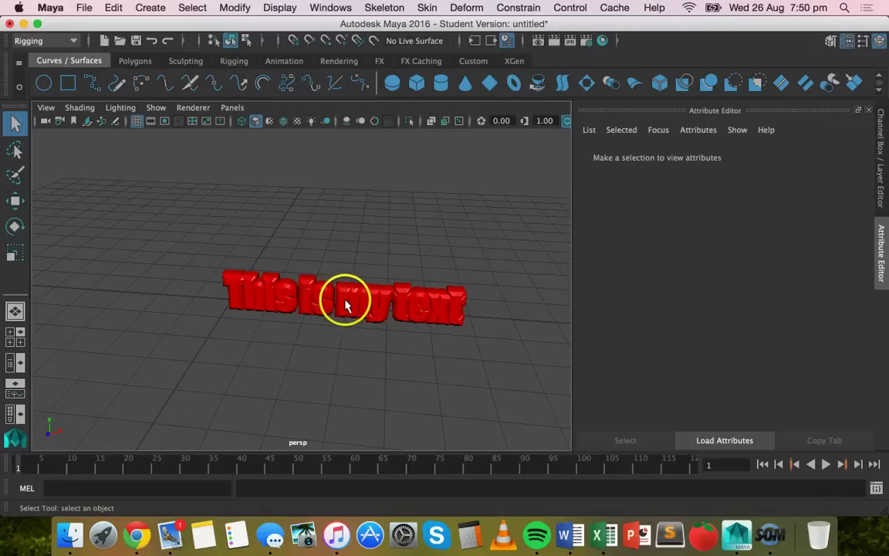
pyautogui.keyDown('alt'); pyautogui.moveTo(362, 303); pyautogui.dragTo(375, 284); pyautogui.keyUp('alt')
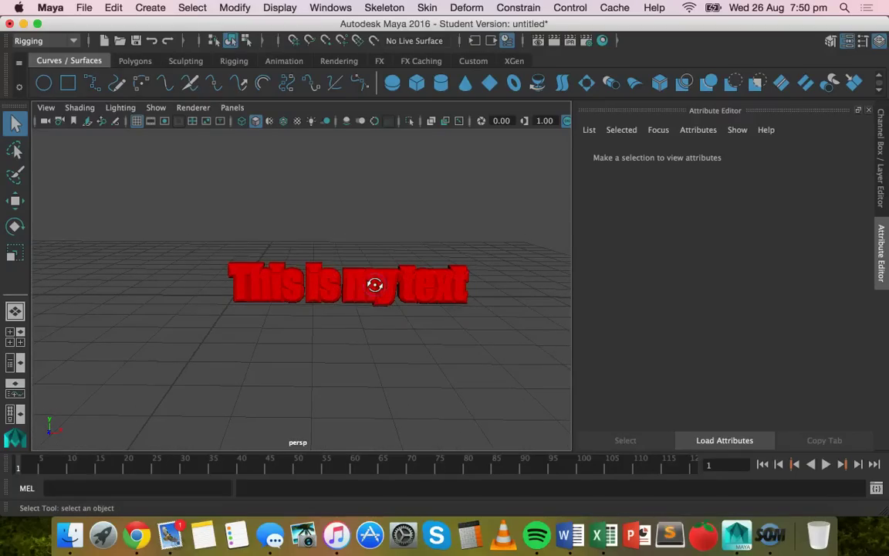
# Lift the text upward on Y above the grid with the Move tool.
pyautogui.click(15, 199)
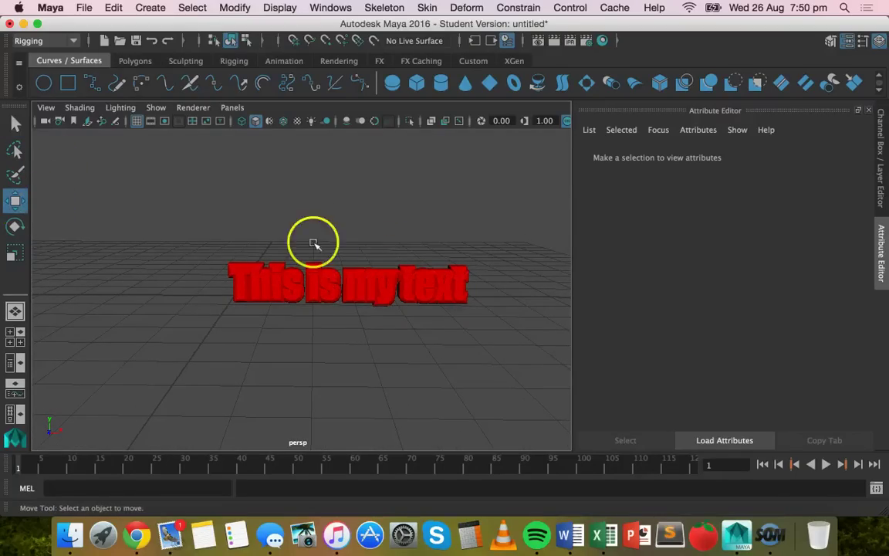
pyautogui.click(373, 298)
pyautogui.moveTo(349, 251); pyautogui.dragTo(353, 177)
pyautogui.keyDown('alt'); pyautogui.moveTo(347, 224); pyautogui.dragTo(347, 266, button='middle'); pyautogui.keyUp('alt')
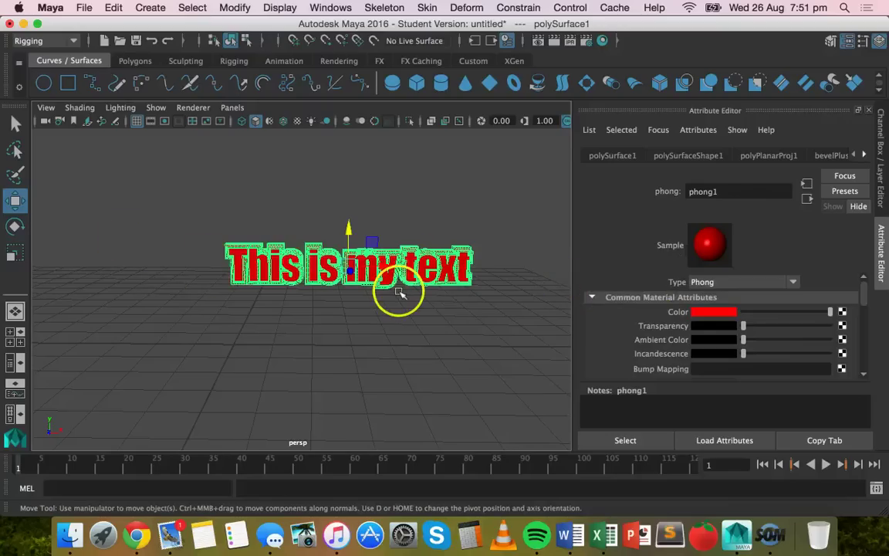
# Try tilting the text with the Rotate tool, then undo to keep it upright.
pyautogui.click(18, 225)
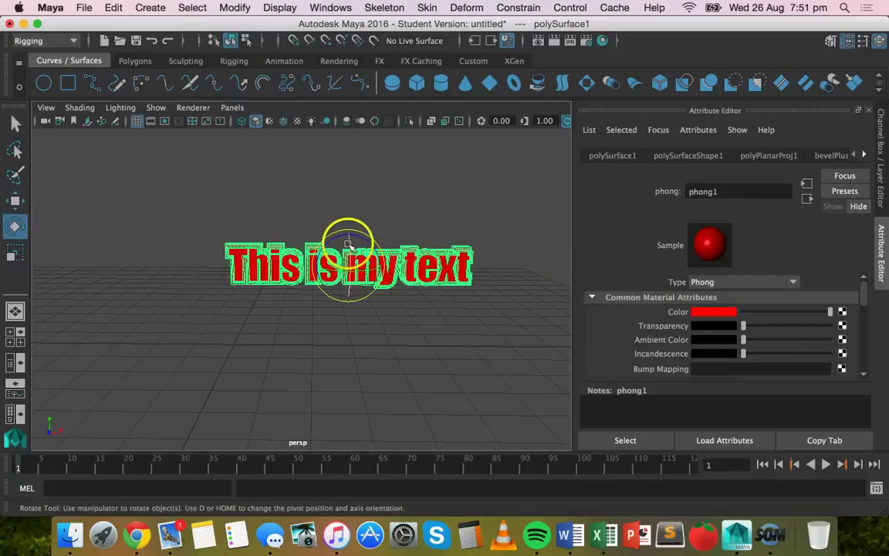
pyautogui.moveTo(332, 244); pyautogui.dragTo(315, 262)
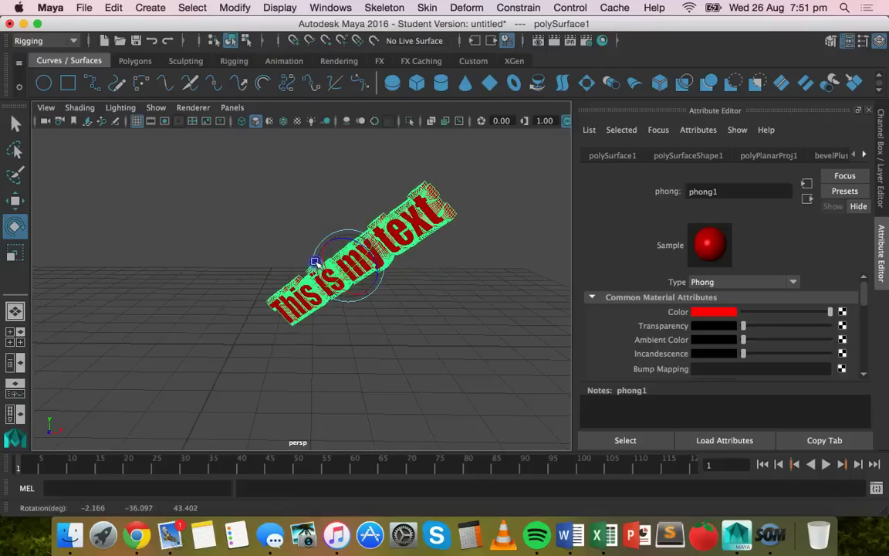
pyautogui.press('z')
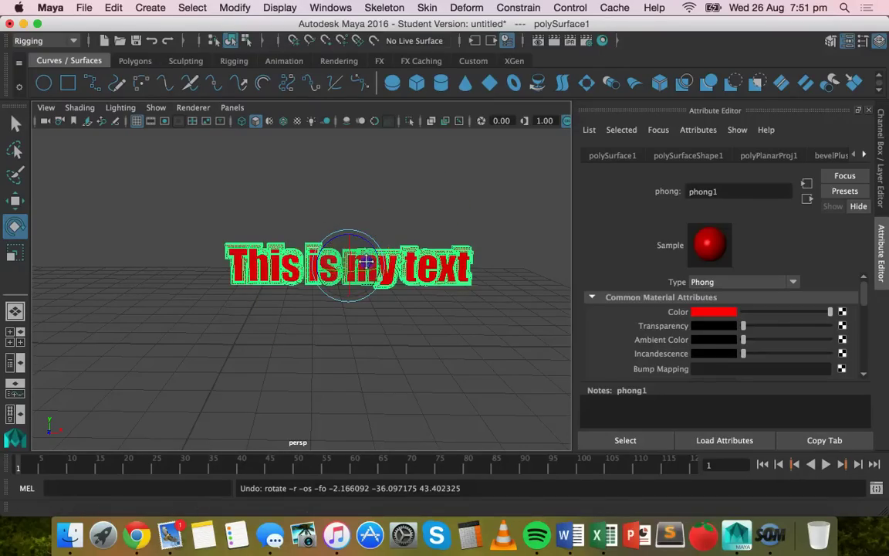
pyautogui.keyDown('alt'); pyautogui.moveTo(368, 261); pyautogui.dragTo(343, 294); pyautogui.keyUp('alt')
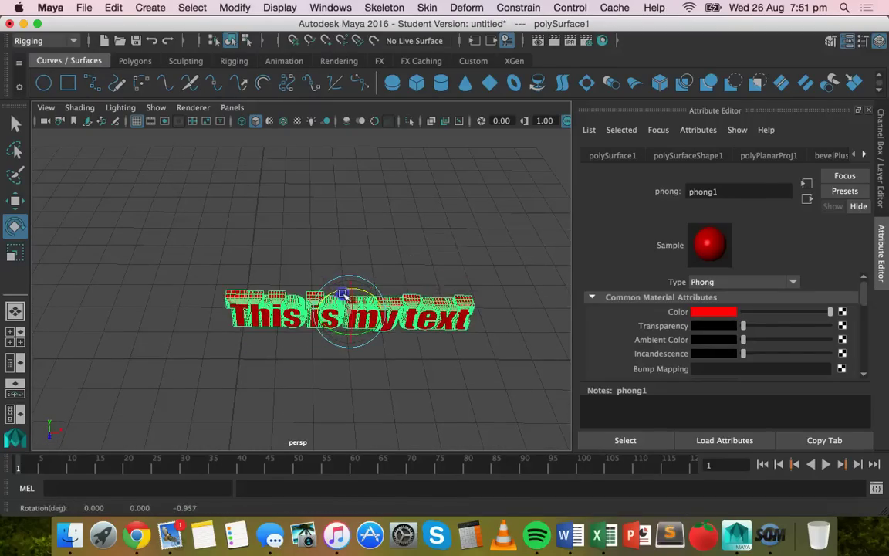
# Set the text's Rotate Z to 25 and key it.
pyautogui.click(882, 145)
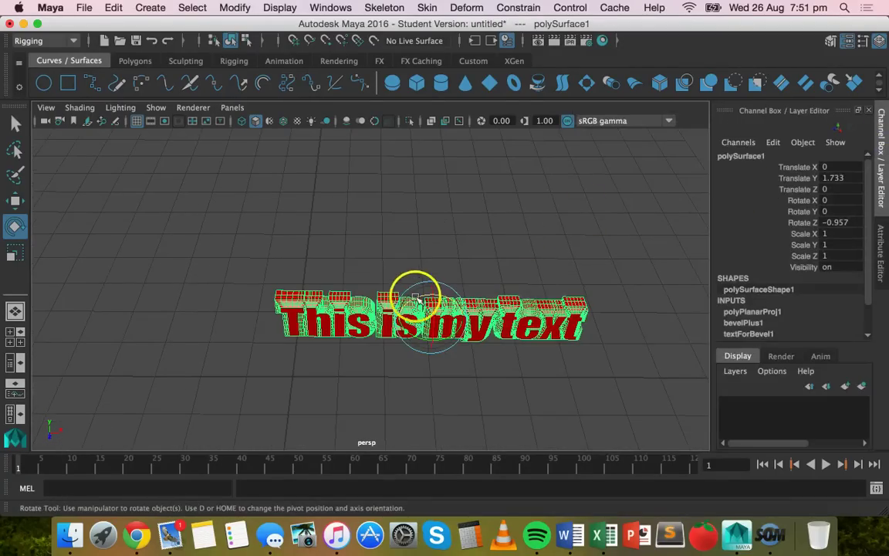
pyautogui.moveTo(420, 298); pyautogui.dragTo(412, 301)
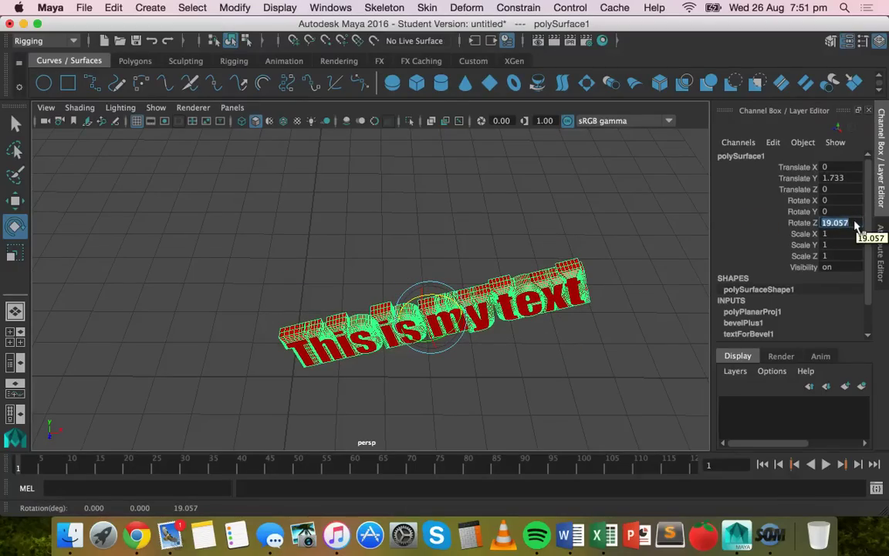
pyautogui.press('Return')
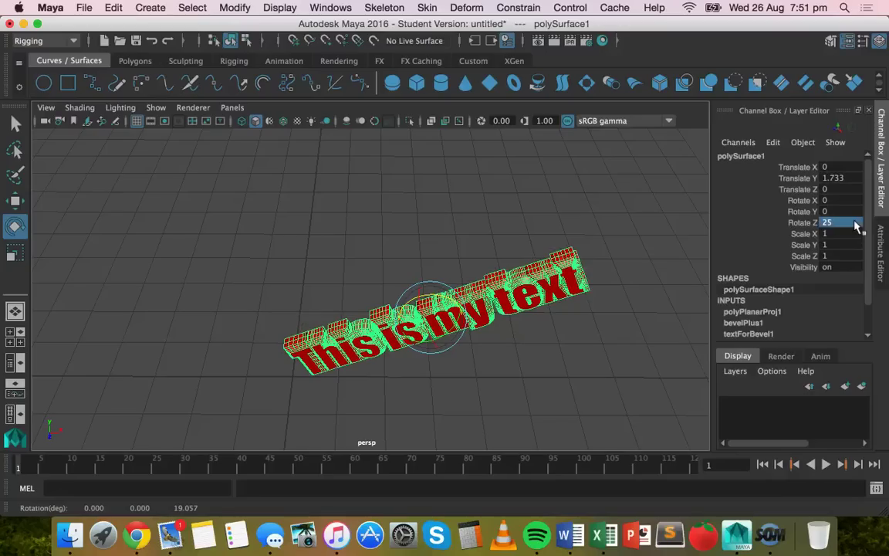
pyautogui.rightClick(805, 226)
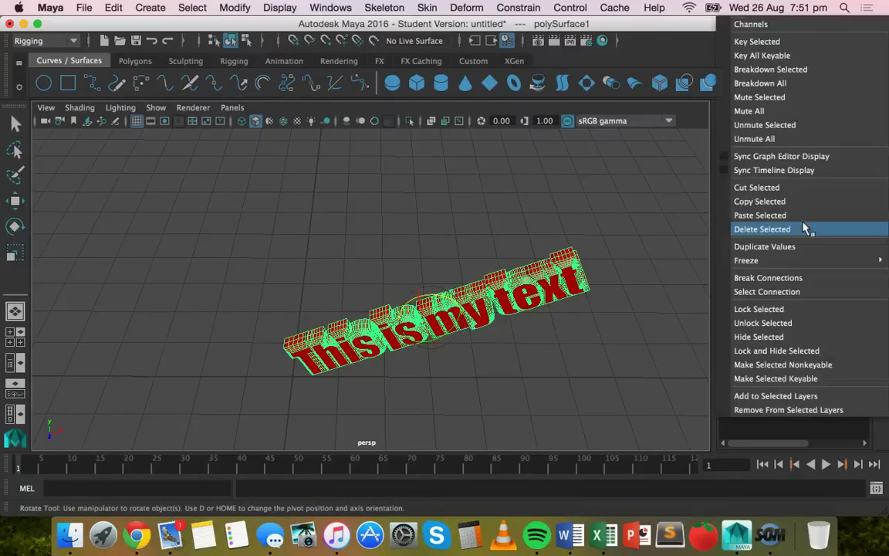
pyautogui.click(768, 42)
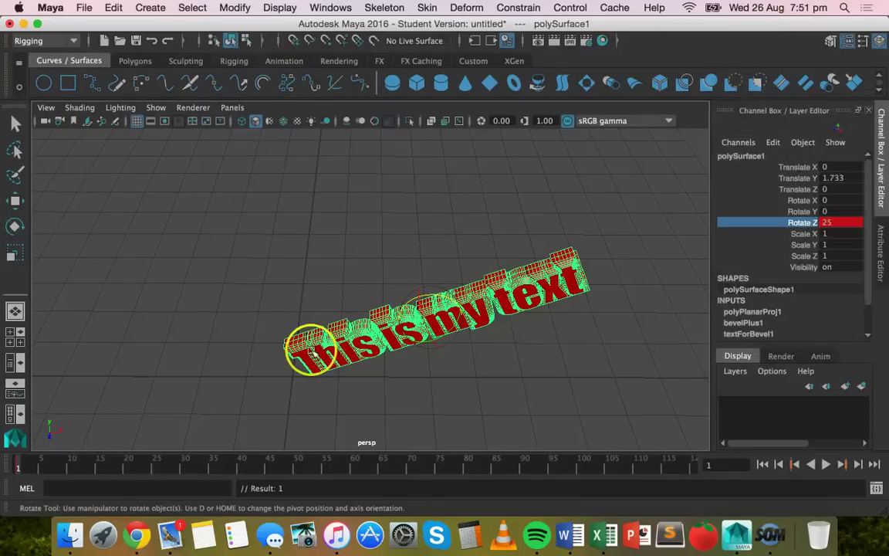
# Key Rotate Z at -25 on frame 25.
pyautogui.click(155, 470)
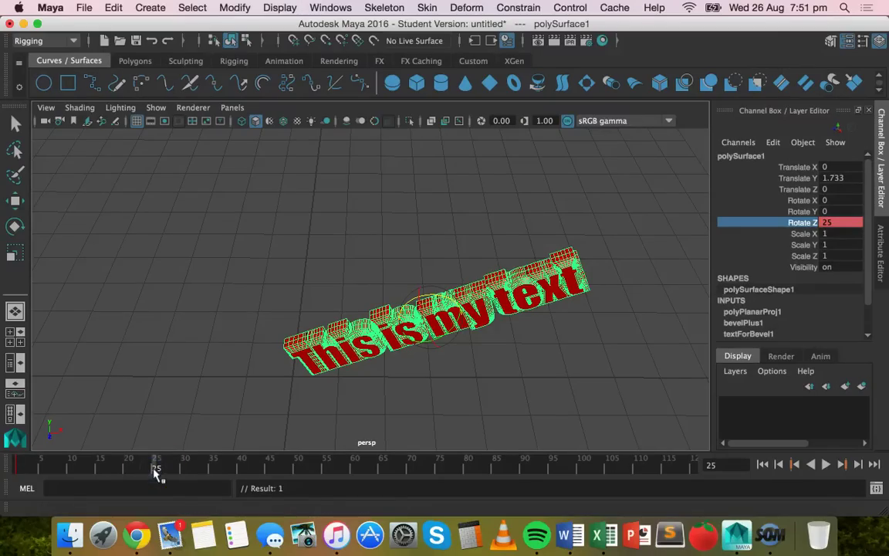
pyautogui.doubleClick(827, 222)
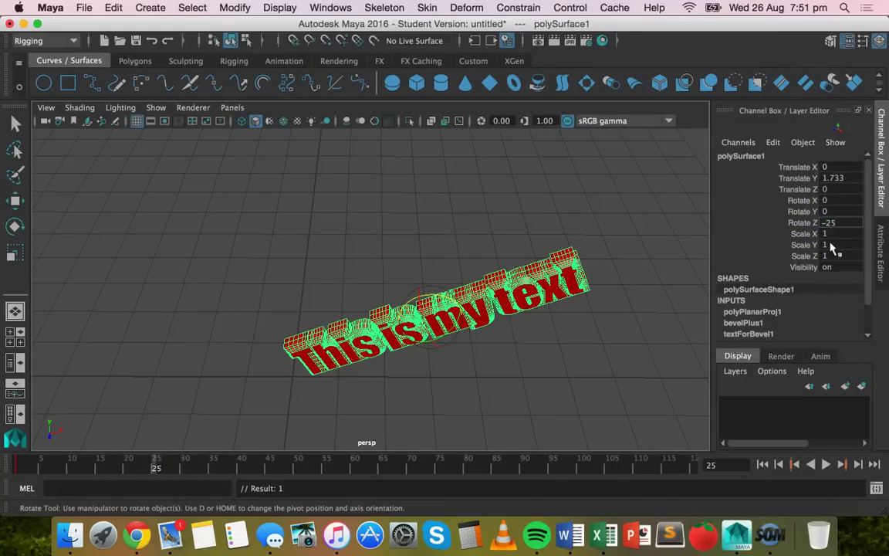
pyautogui.press('Return')
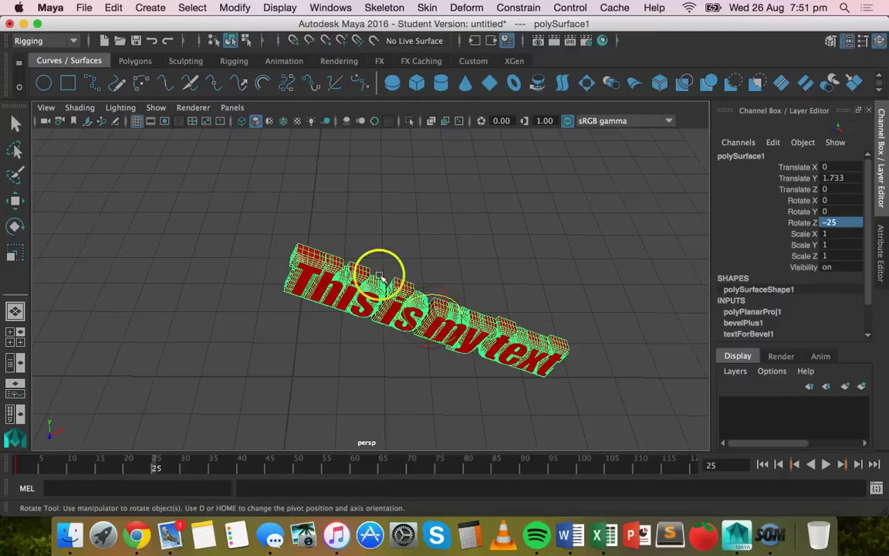
pyautogui.rightClick(806, 223)
pyautogui.click(813, 40)
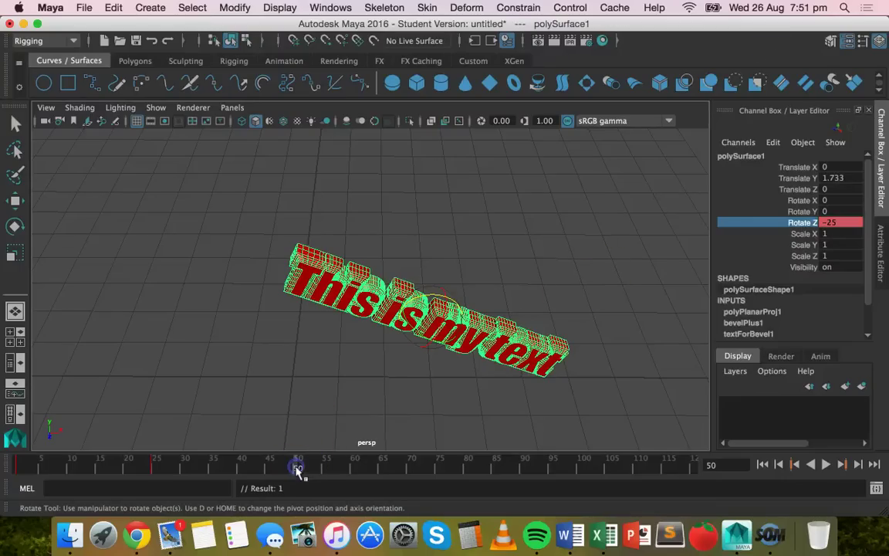
# Key Rotate Z at 25 on frame 50.
pyautogui.doubleClick(845, 222)
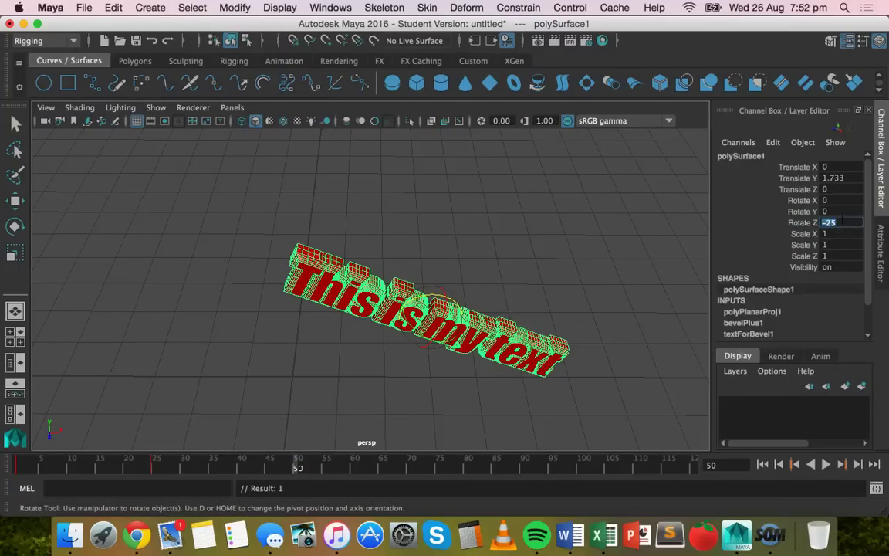
pyautogui.write('25')
pyautogui.press('Return')
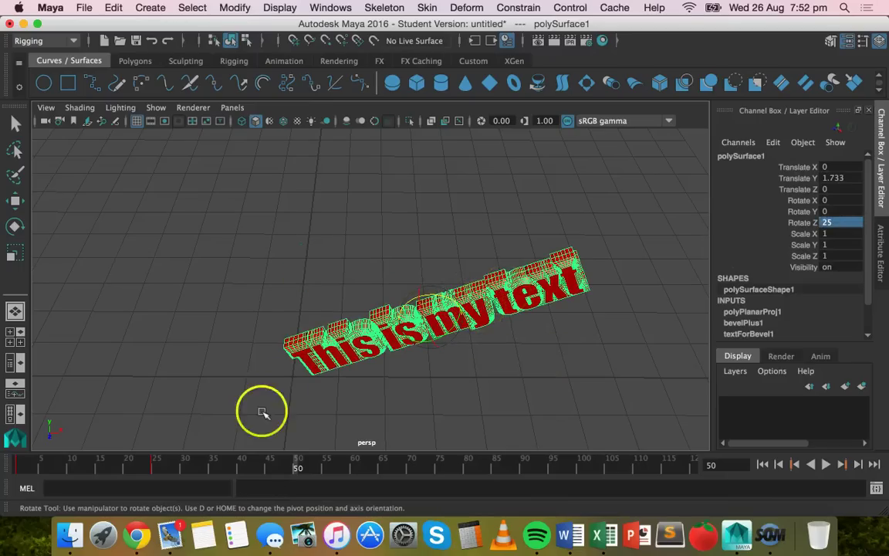
pyautogui.rightClick(813, 223)
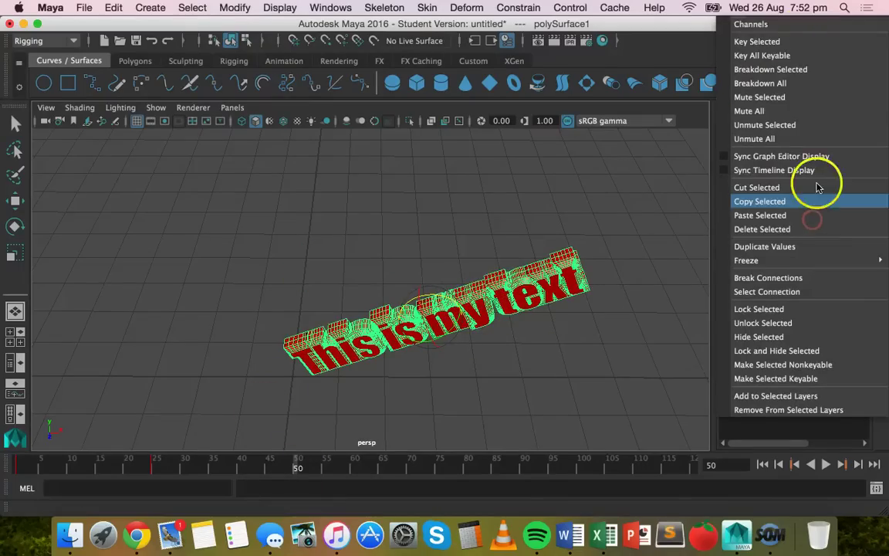
pyautogui.click(760, 40)
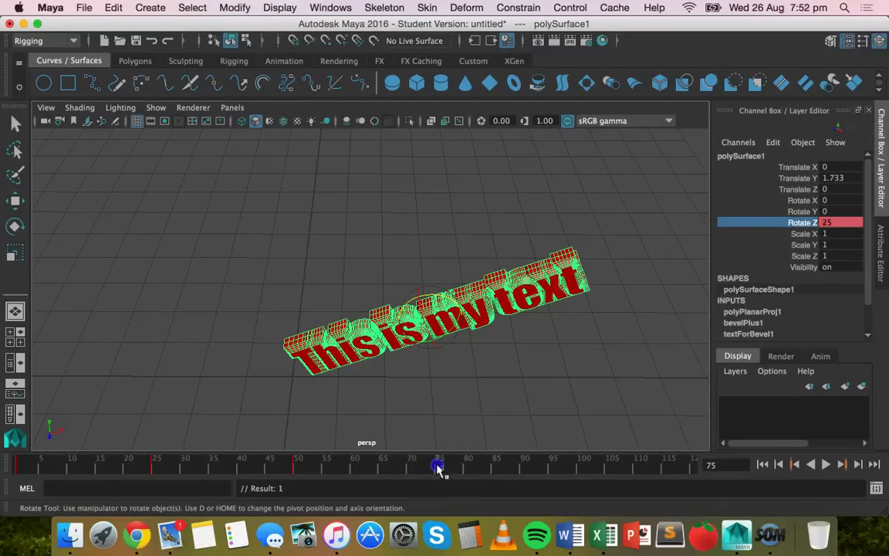
# Key Rotate Z at -25 on frame 75, then scrub the timeline to preview the rocking.
pyautogui.click(828, 223)
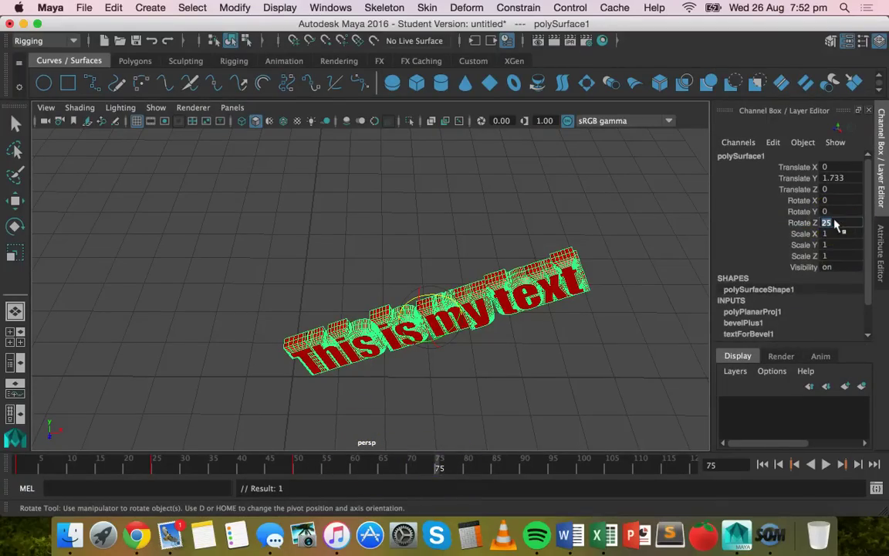
pyautogui.write('-25')
pyautogui.press('Return')
pyautogui.click(800, 223)
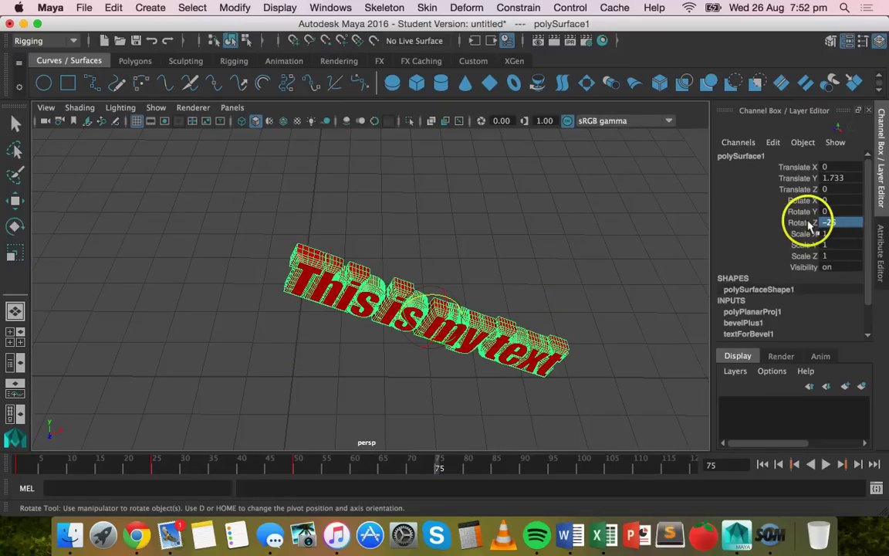
pyautogui.rightClick(809, 224)
pyautogui.click(734, 37)
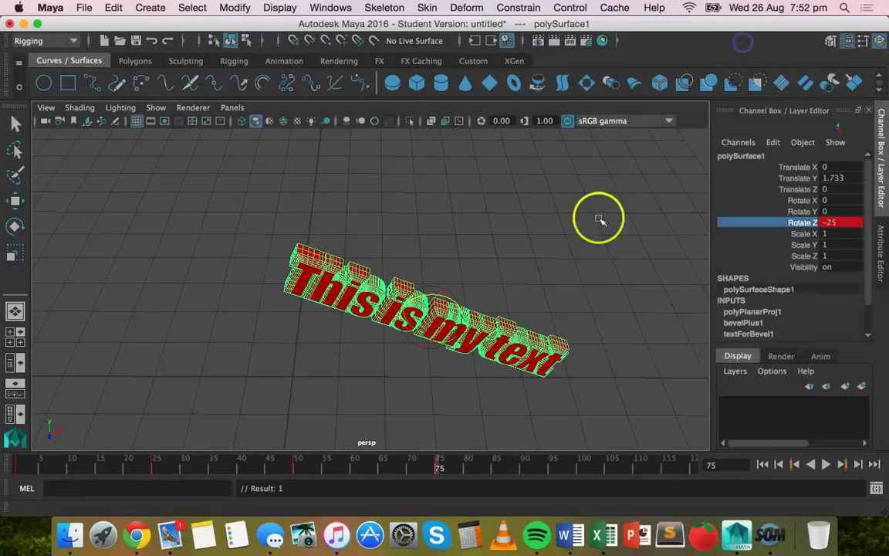
pyautogui.moveTo(437, 461); pyautogui.dragTo(56, 429)
# Play the rocking text animation and stop it at frame 100, with Rotate Z at -25.
pyautogui.click(826, 463)
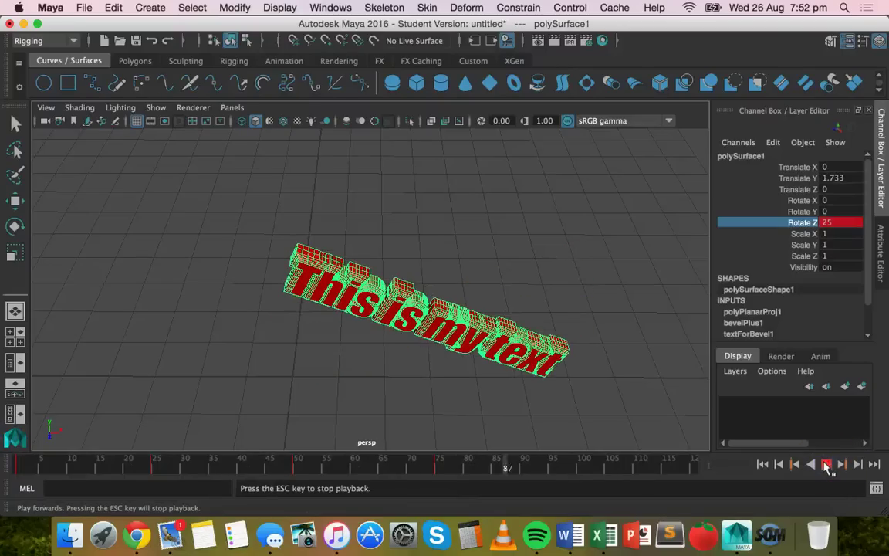
pyautogui.click(826, 464)
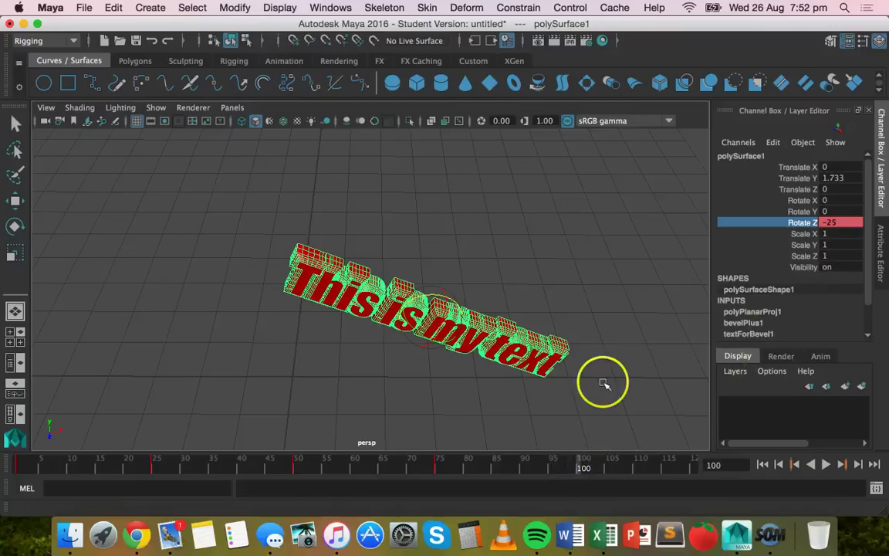
# Scale the text up uniformly to 1.655 and key Scale X at frame 100.
pyautogui.click(14, 250)
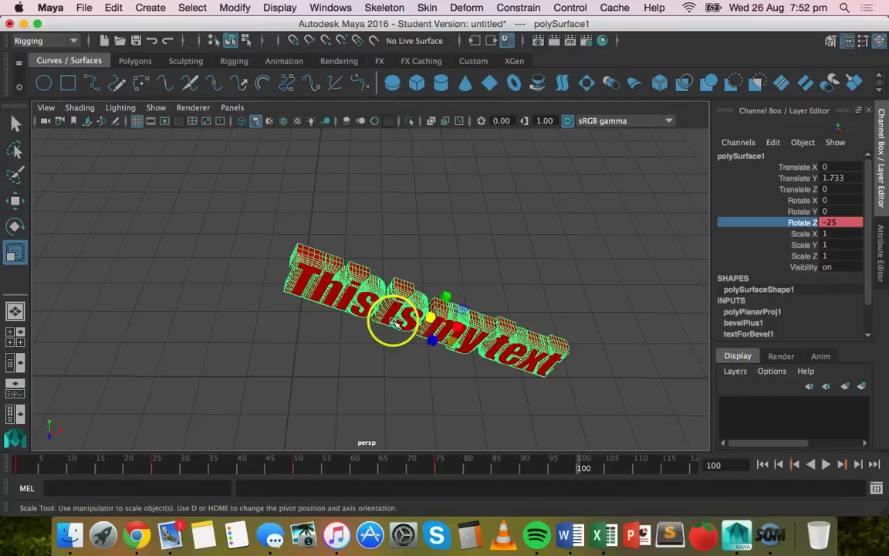
pyautogui.moveTo(431, 315); pyautogui.dragTo(471, 355)
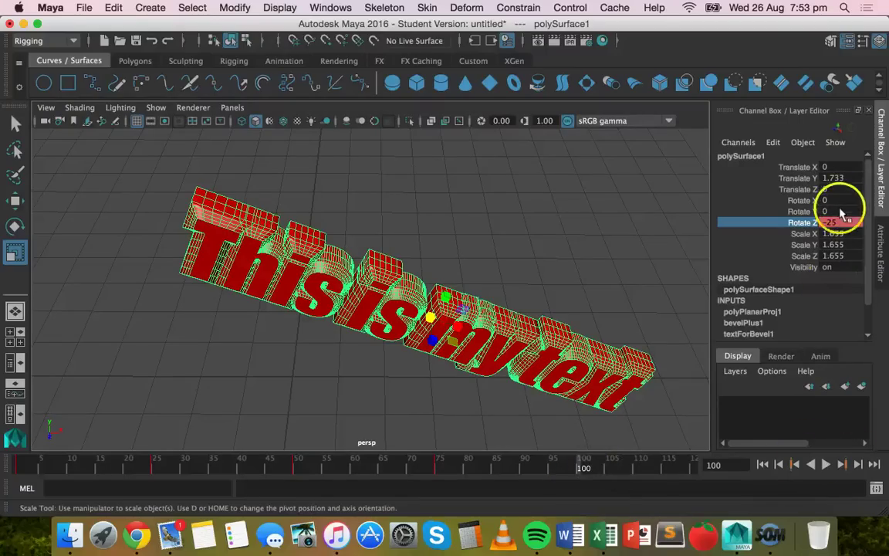
pyautogui.click(810, 233)
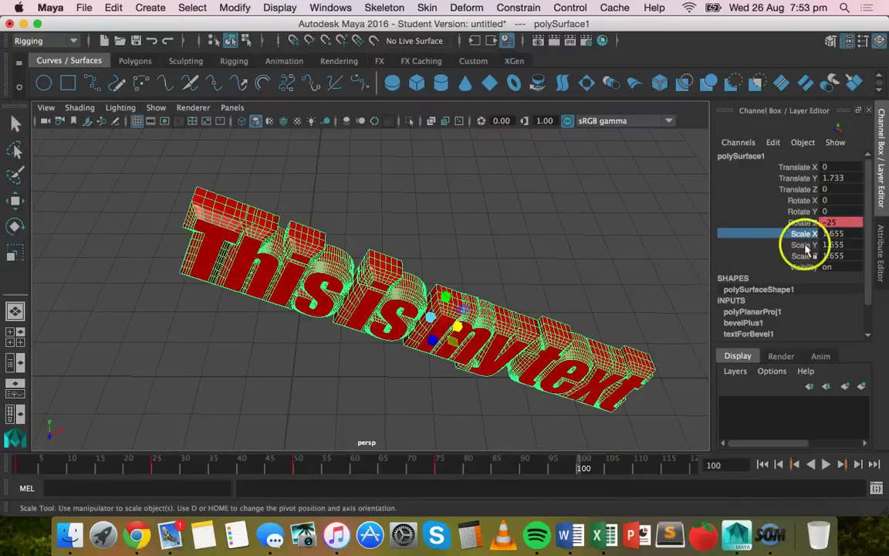
pyautogui.rightClick(795, 236)
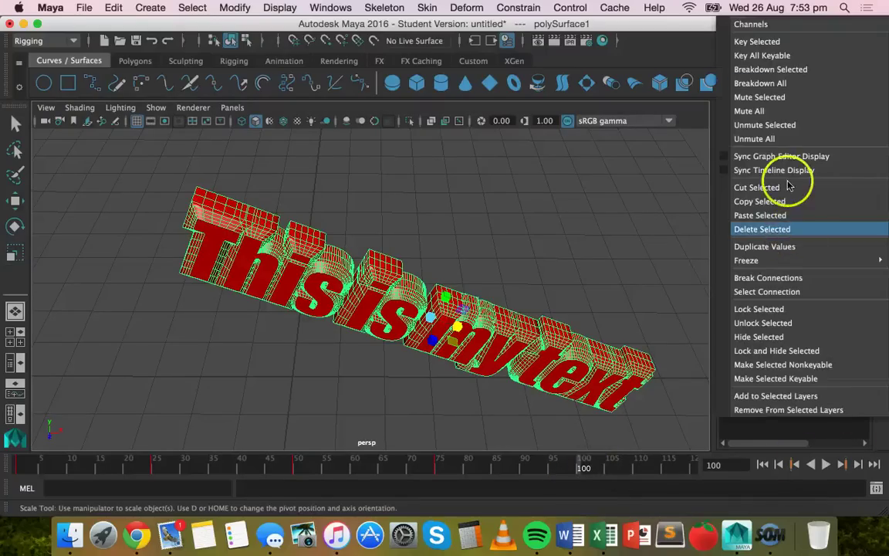
pyautogui.click(768, 42)
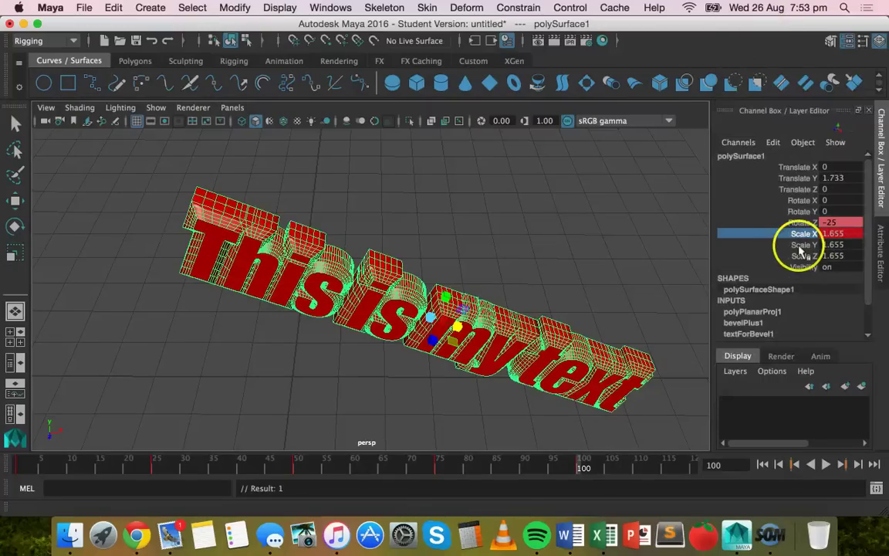
# Key Scale Y and Scale Z at 1.655 on frame 100.
pyautogui.click(801, 245)
pyautogui.rightClick(795, 246)
pyautogui.click(762, 37)
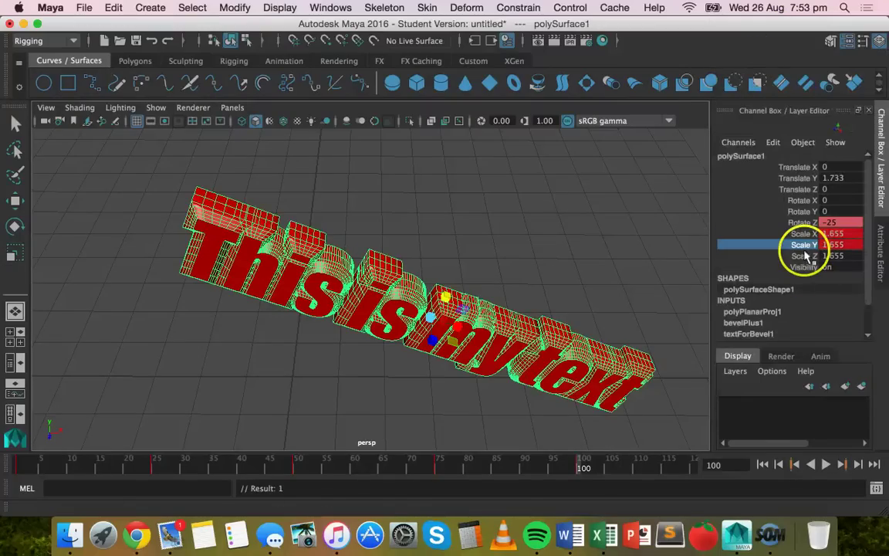
pyautogui.click(805, 255)
pyautogui.rightClick(804, 255)
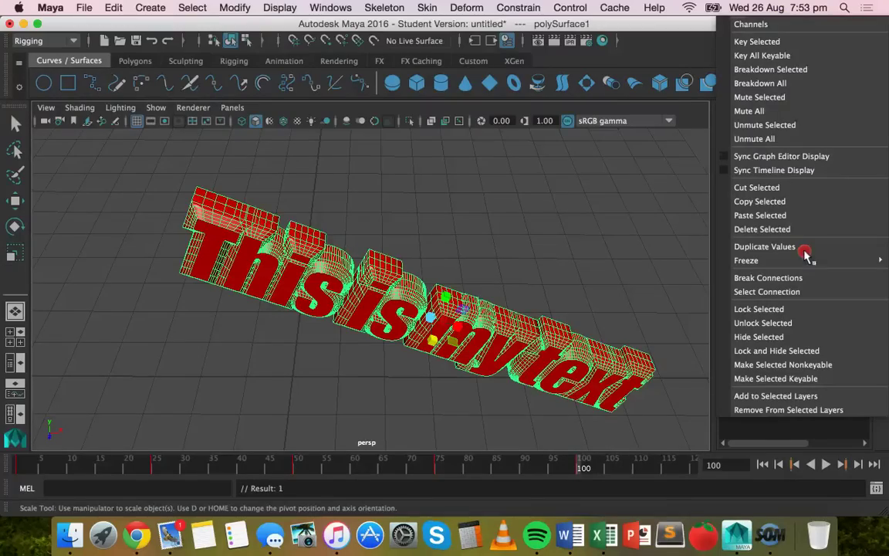
pyautogui.click(786, 44)
pyautogui.keyDown('alt'); pyautogui.moveTo(444, 324); pyautogui.dragTo(500, 378); pyautogui.keyUp('alt')
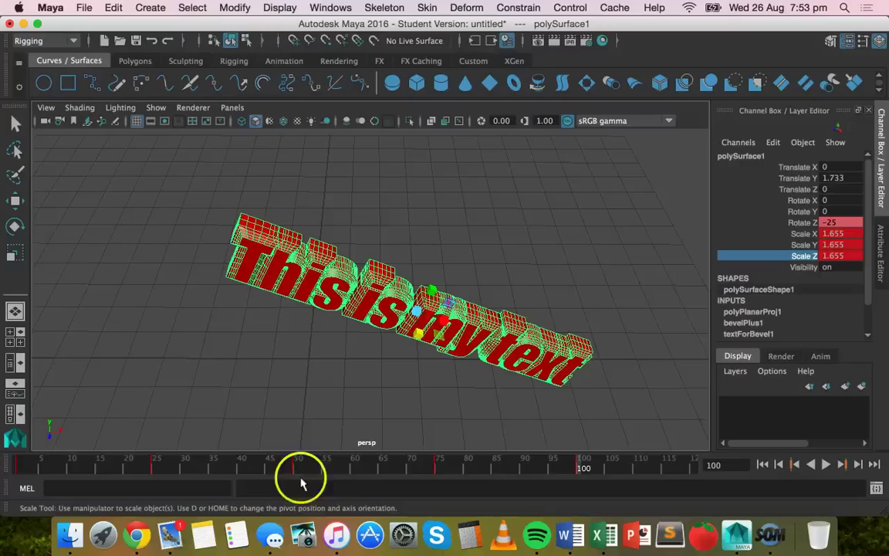
# Go to frame 120 and orbit the view to see the text's depth.
pyautogui.click(692, 468)
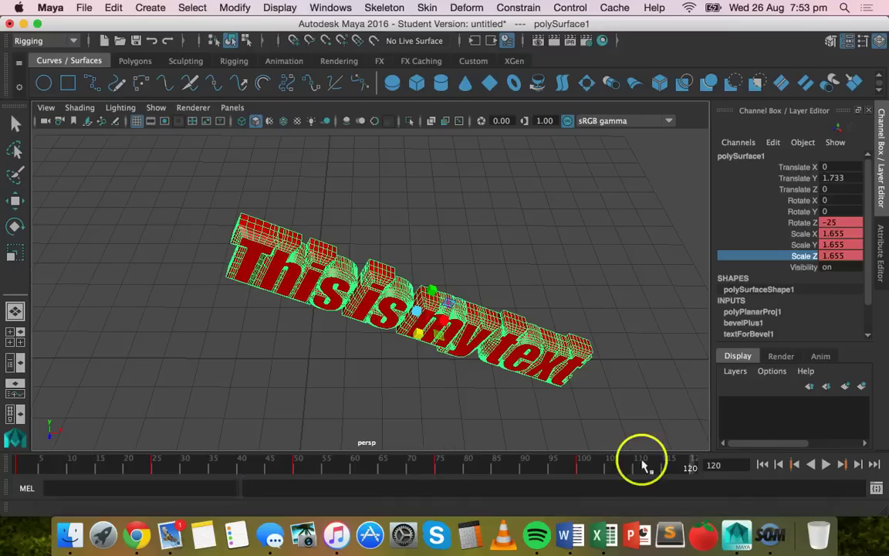
pyautogui.click(698, 468)
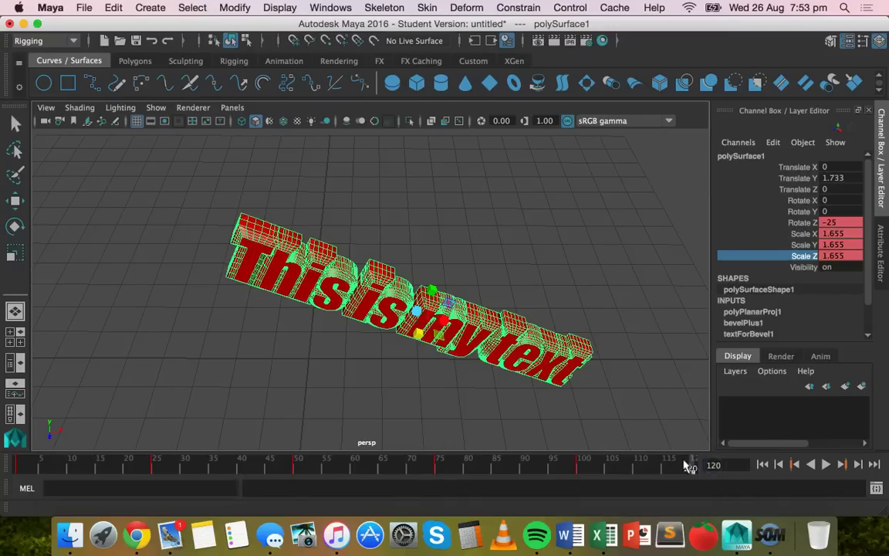
pyautogui.hotkey('ctrl', 'z')
pyautogui.hotkey('shift', 'z')
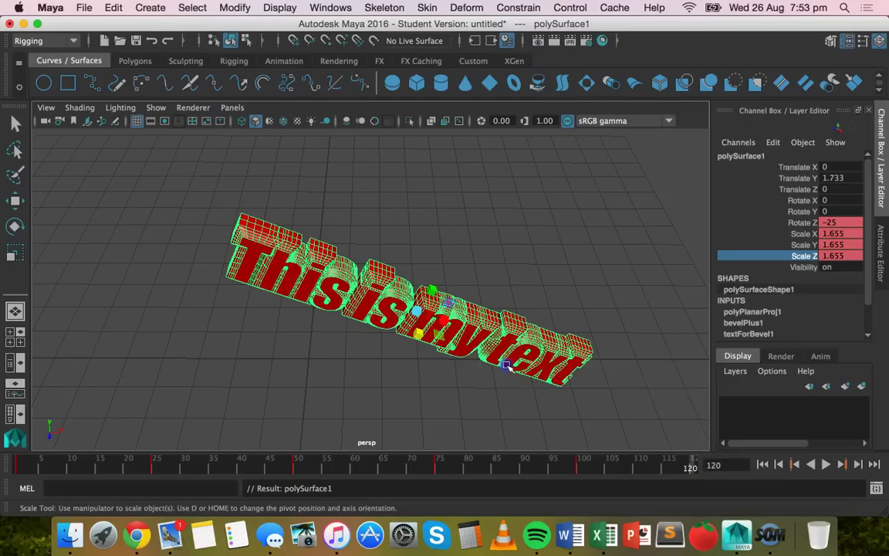
pyautogui.keyDown('alt'); pyautogui.moveTo(507, 366); pyautogui.dragTo(501, 312); pyautogui.keyUp('alt')
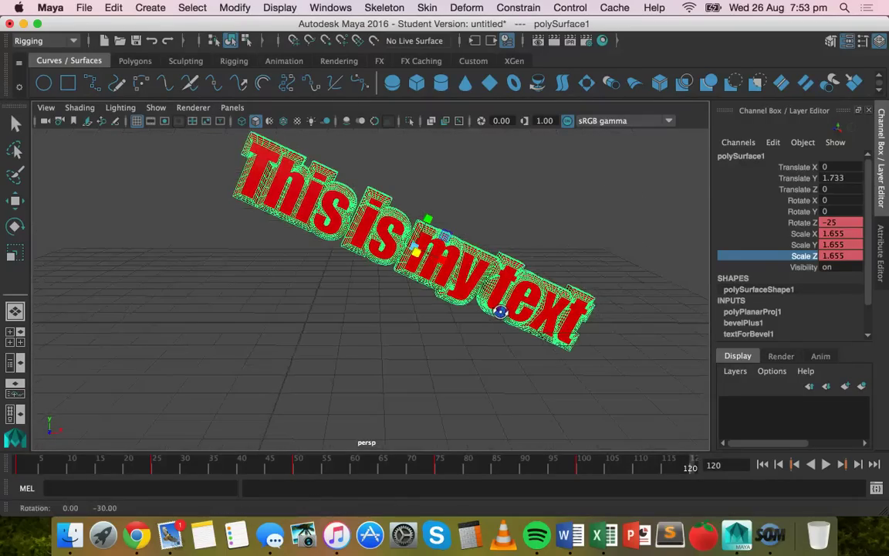
pyautogui.scroll(-5, 497, 304)
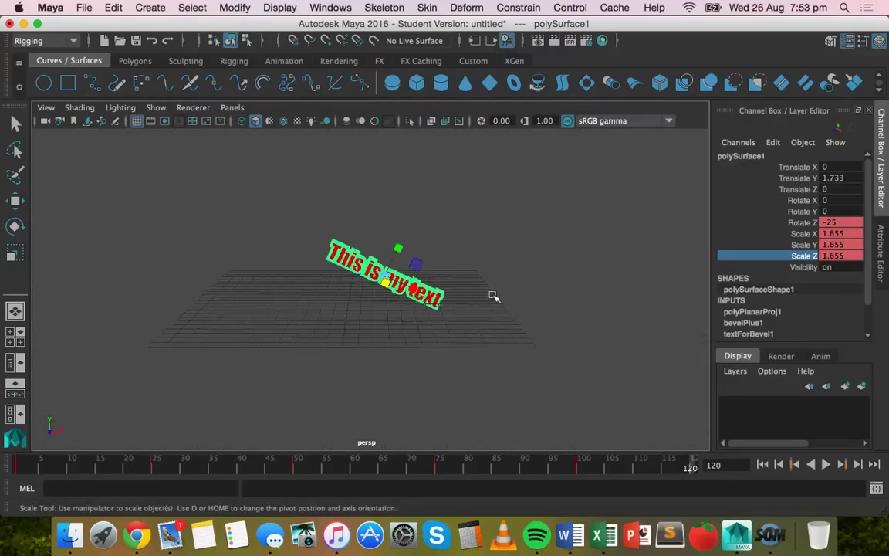
pyautogui.scroll(5, 494, 296)
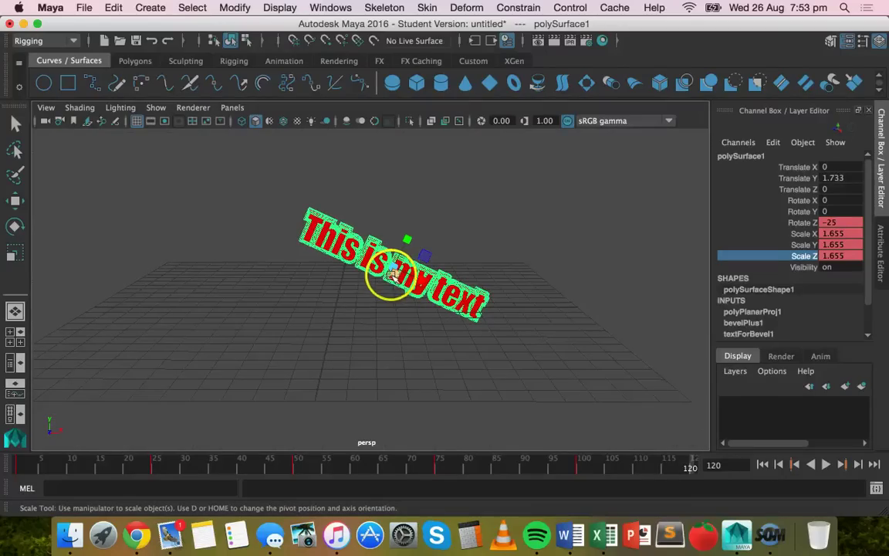
# Move the text forward along the Z axis to about 7.8 units.
pyautogui.click(15, 199)
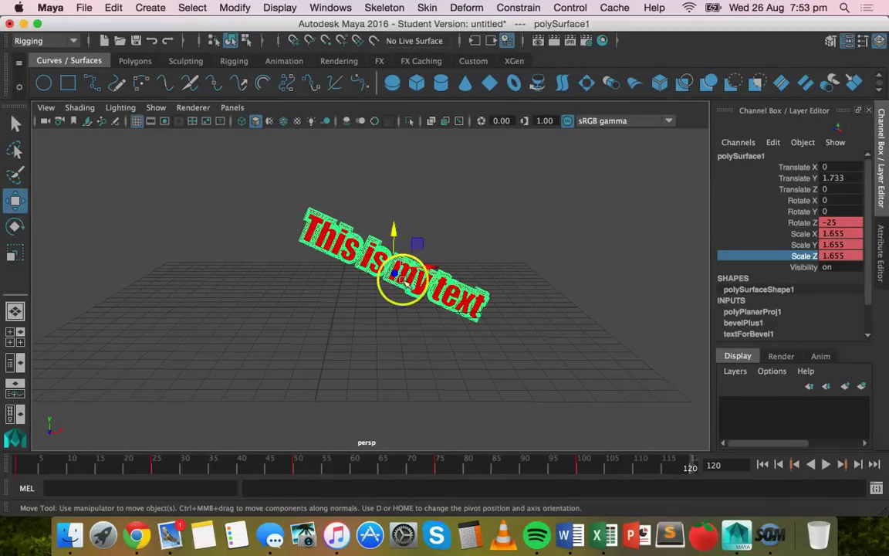
pyautogui.moveTo(397, 273)
pyautogui.mouseDown()
pyautogui.moveTo(397, 313)
pyautogui.moveTo(398, 276)
pyautogui.mouseUp()
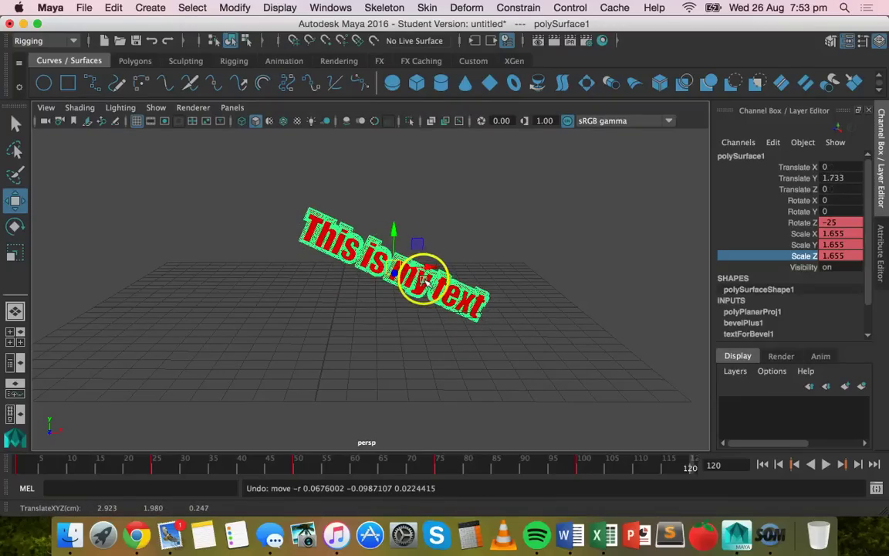
pyautogui.keyDown('alt'); pyautogui.moveTo(424, 279); pyautogui.dragTo(203, 341); pyautogui.keyUp('alt')
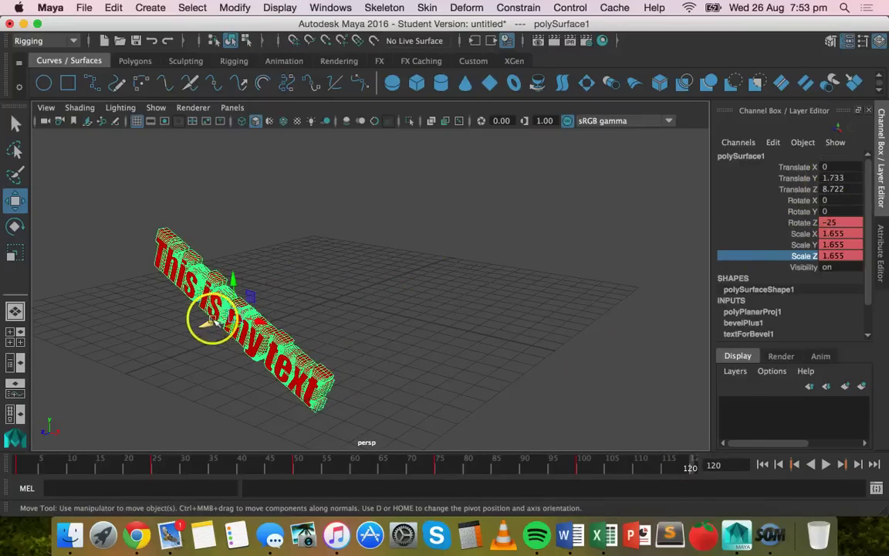
pyautogui.moveTo(207, 324); pyautogui.dragTo(224, 317)
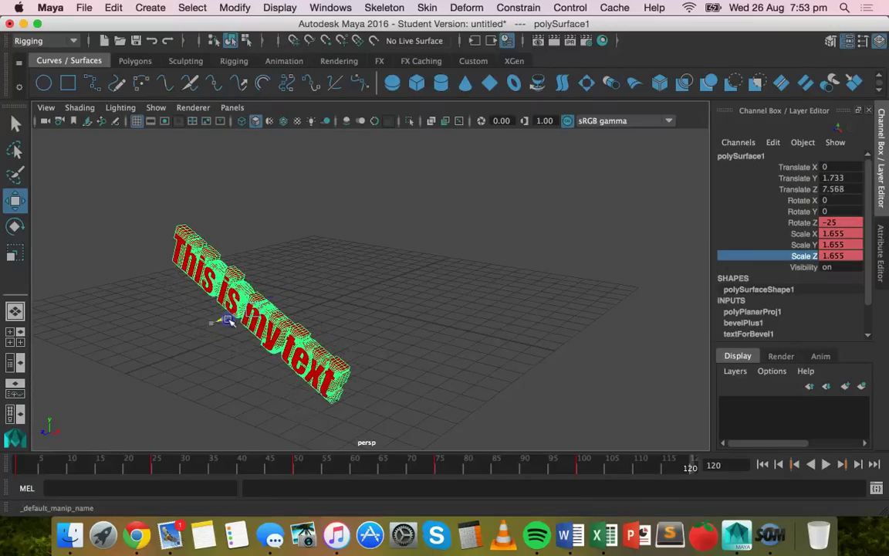
# Key Translate Z at 7.834 on frame 120 and scrub through the final frames.
pyautogui.rightClick(814, 190)
pyautogui.click(769, 43)
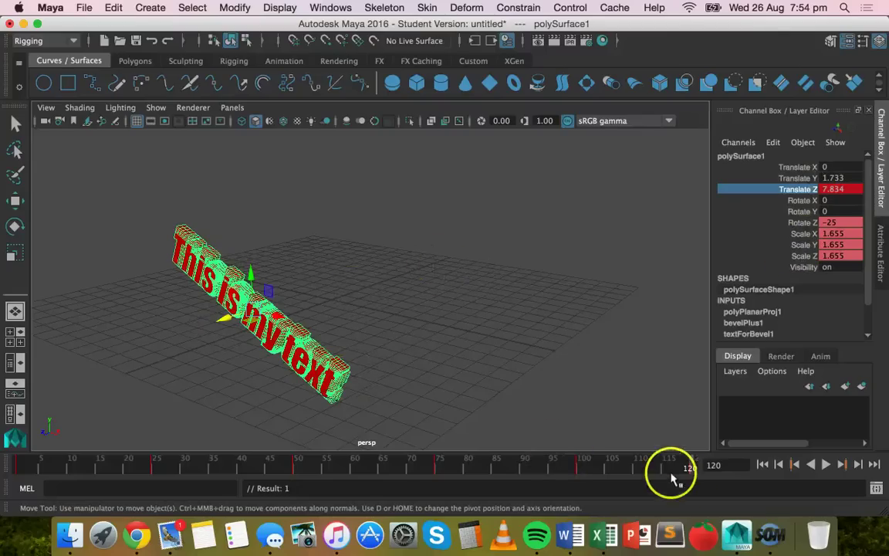
pyautogui.moveTo(690, 472); pyautogui.dragTo(673, 465)
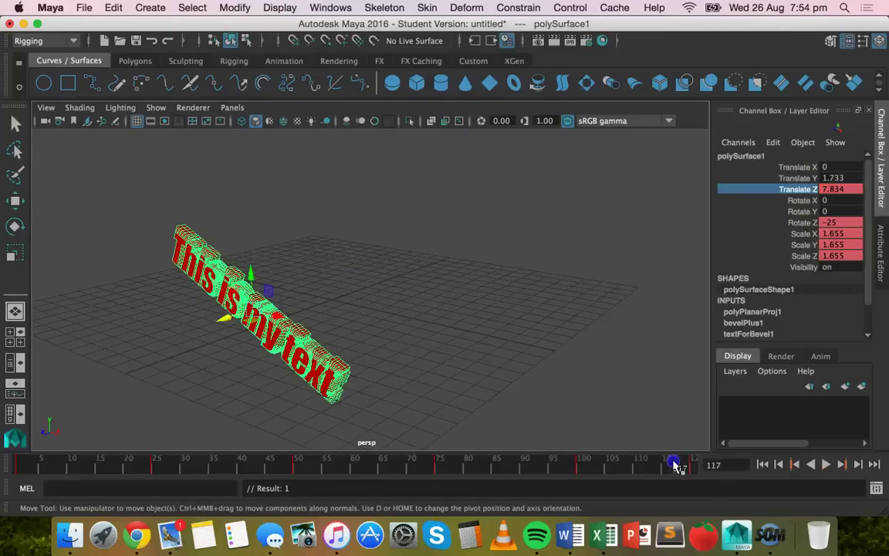
pyautogui.moveTo(552, 463); pyautogui.dragTo(518, 463)
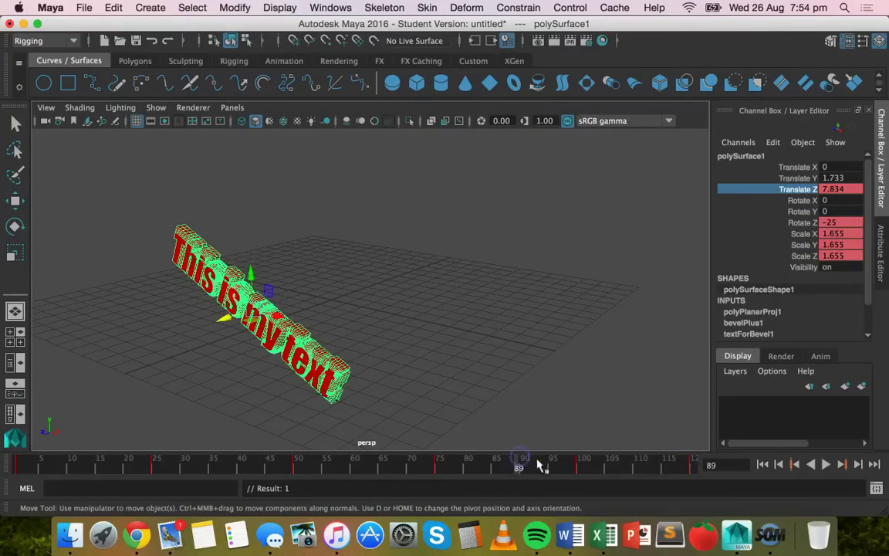
pyautogui.click(694, 468)
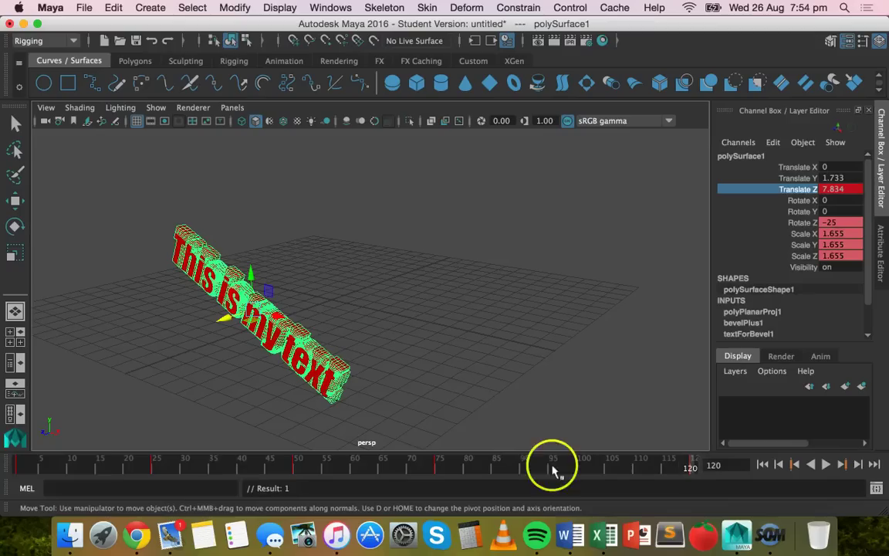
pyautogui.click(577, 465)
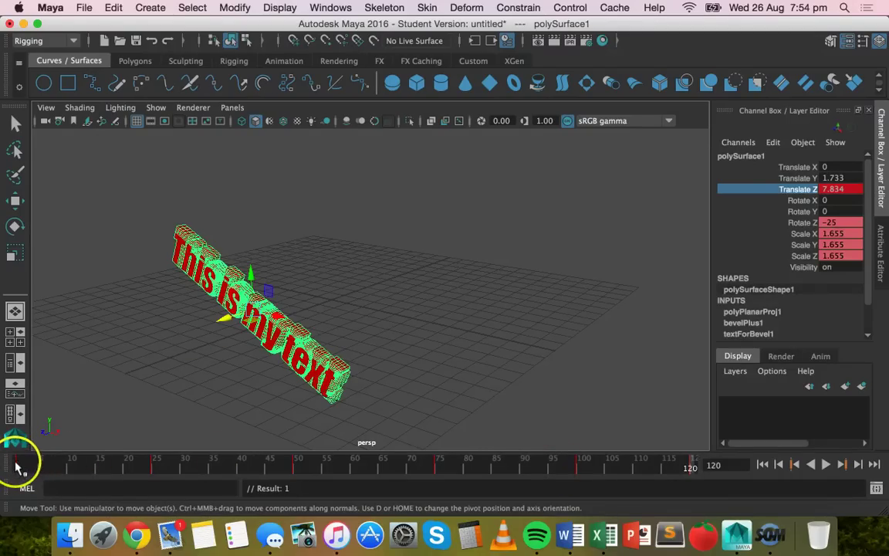
# At frame 1, set Translate Z to 0, key it, and play back the slide.
pyautogui.click(17, 464)
pyautogui.moveTo(228, 317); pyautogui.dragTo(327, 300)
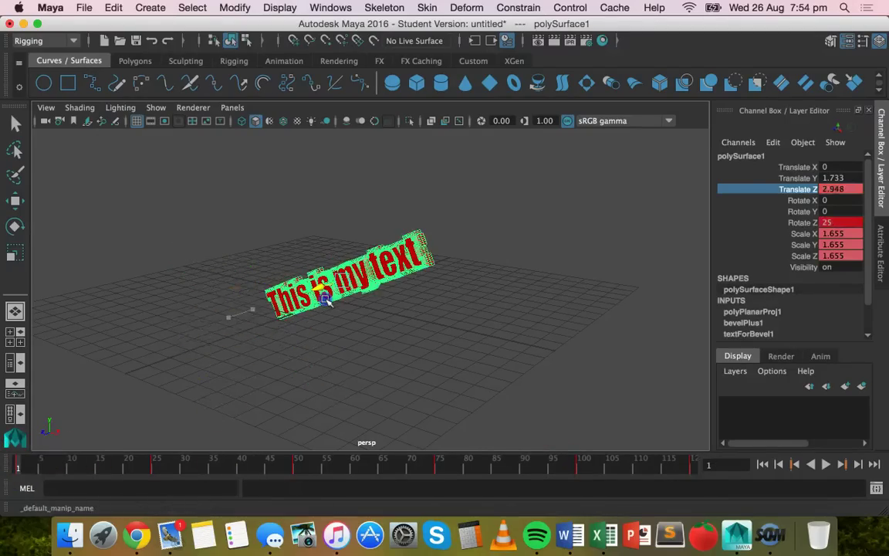
pyautogui.doubleClick(849, 189)
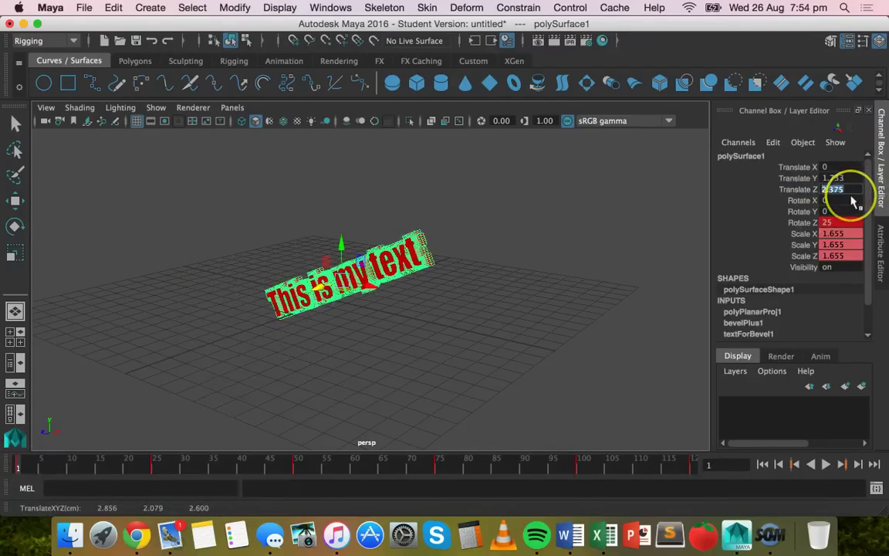
pyautogui.press('Return')
pyautogui.rightClick(803, 193)
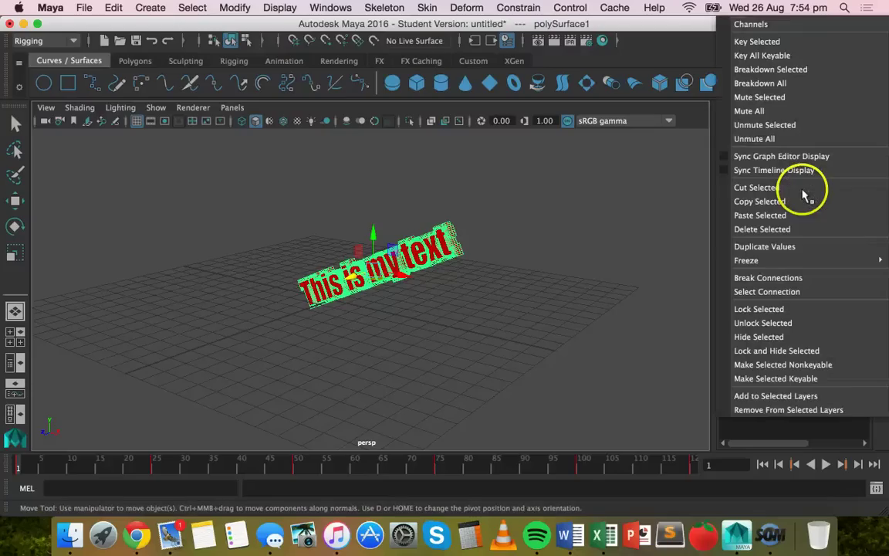
pyautogui.click(783, 38)
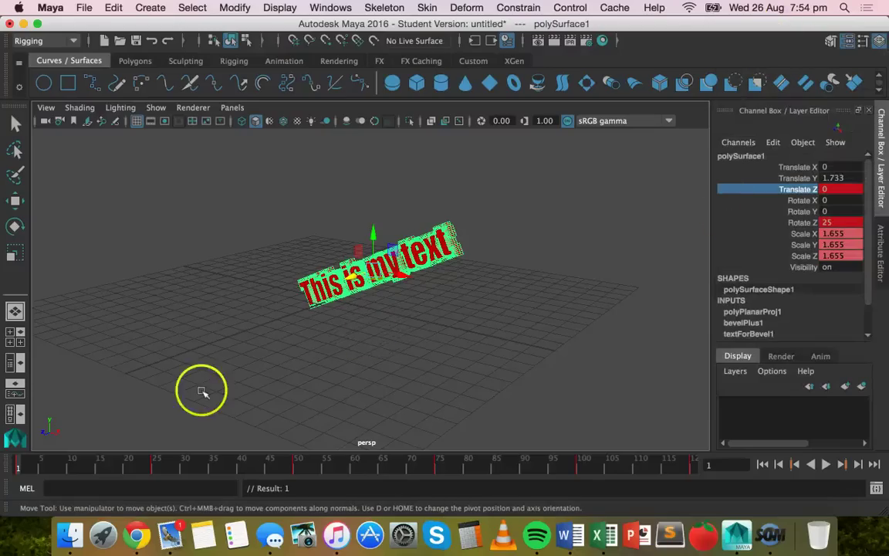
pyautogui.hotkey('alt', 'v')
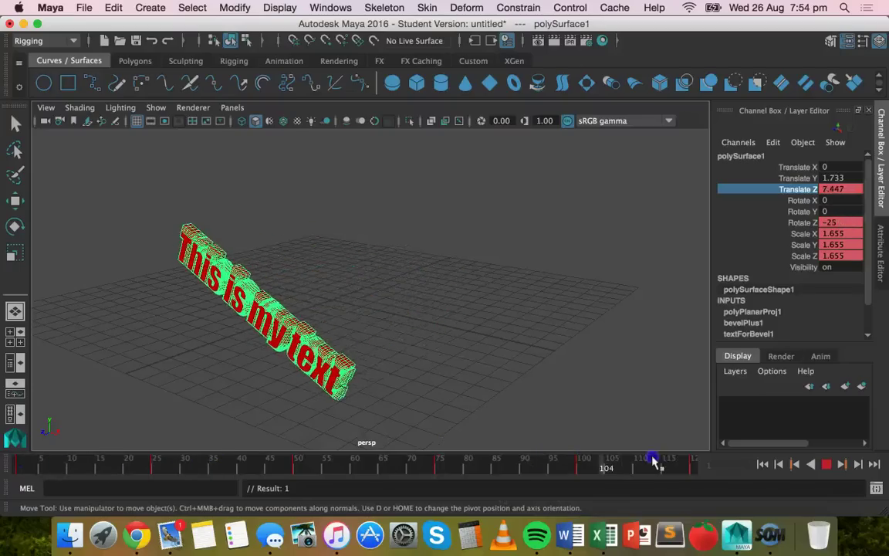
# At frame 100, set the text's Translate Z to 0 and key it.
pyautogui.moveTo(676, 460); pyautogui.dragTo(583, 469)
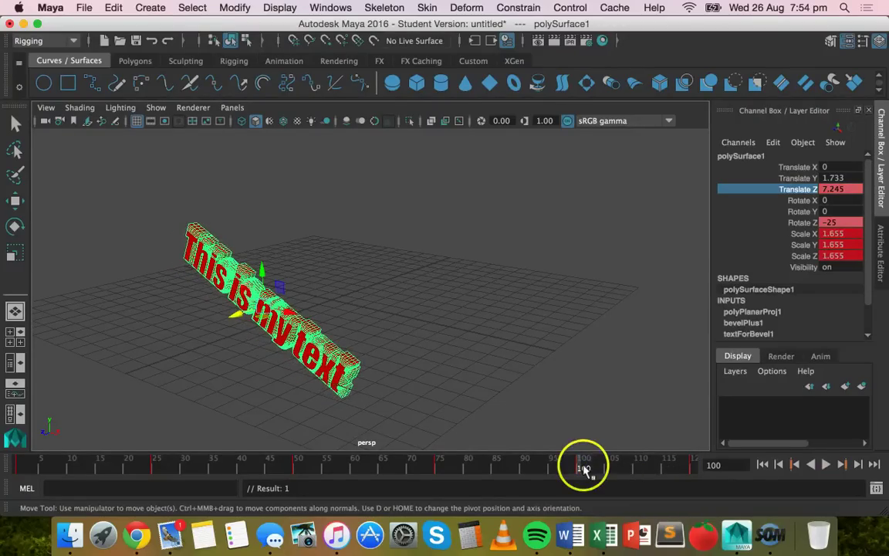
pyautogui.doubleClick(841, 189)
pyautogui.write('0')
pyautogui.press('Return')
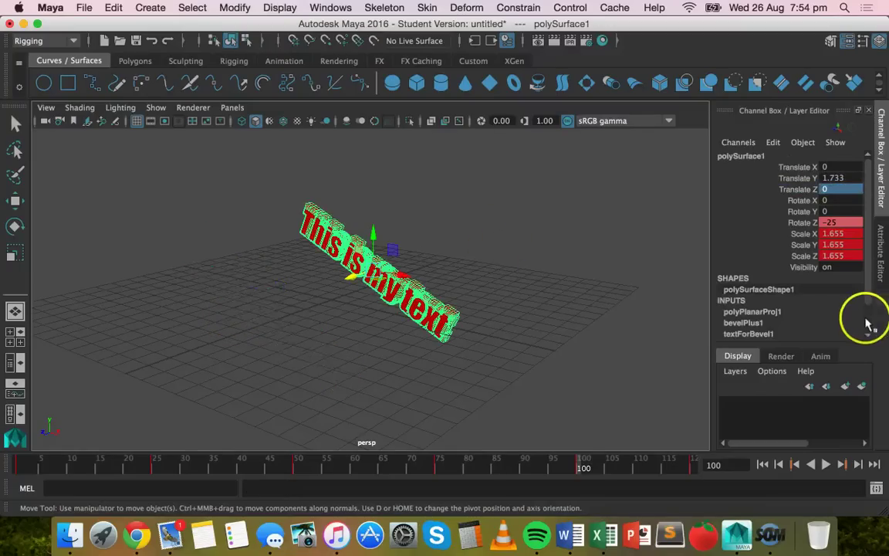
pyautogui.rightClick(802, 193)
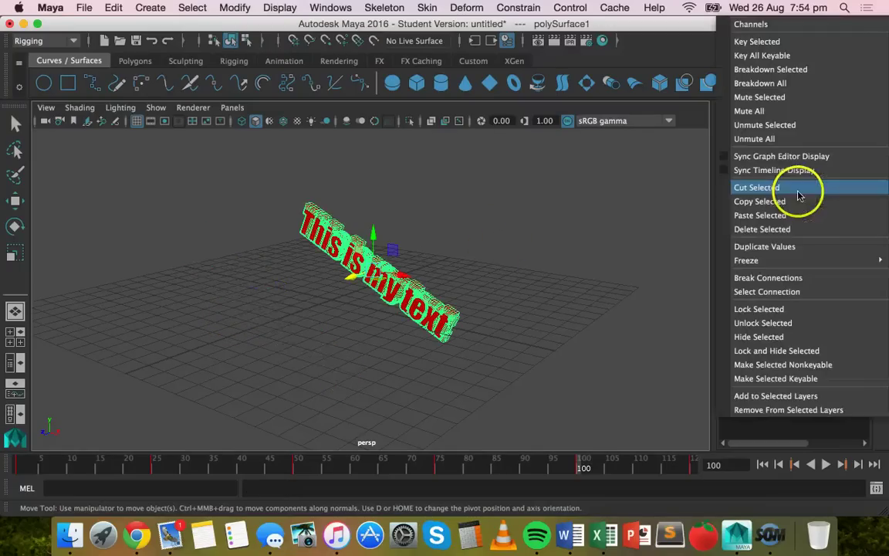
pyautogui.click(743, 40)
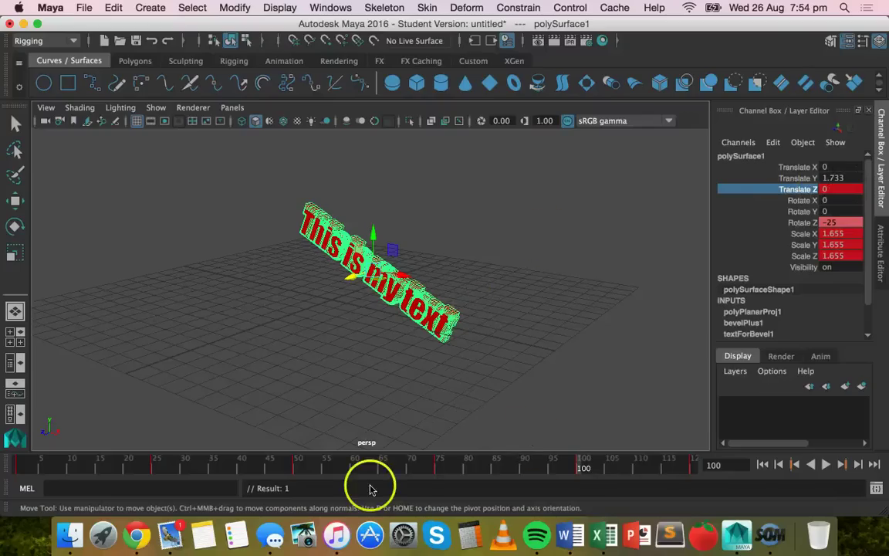
pyautogui.moveTo(612, 472); pyautogui.dragTo(464, 462)
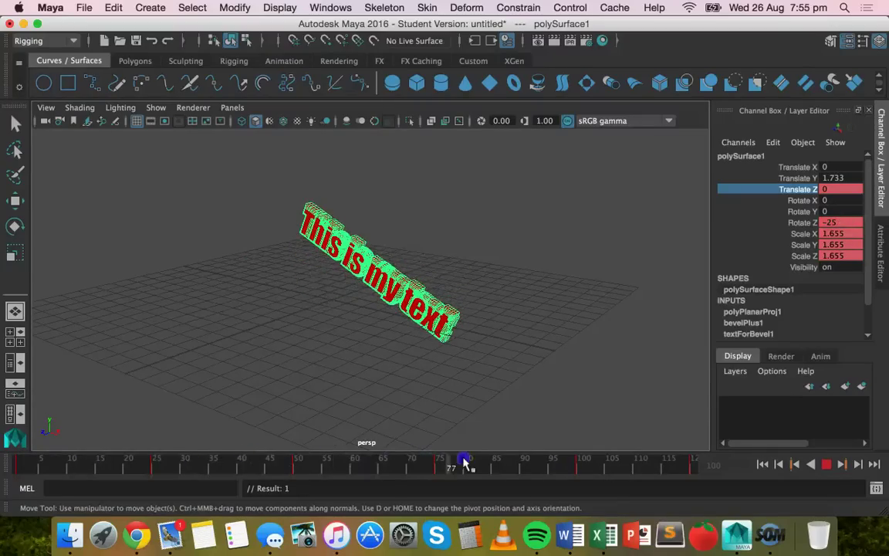
pyautogui.moveTo(577, 470); pyautogui.dragTo(5, 468)
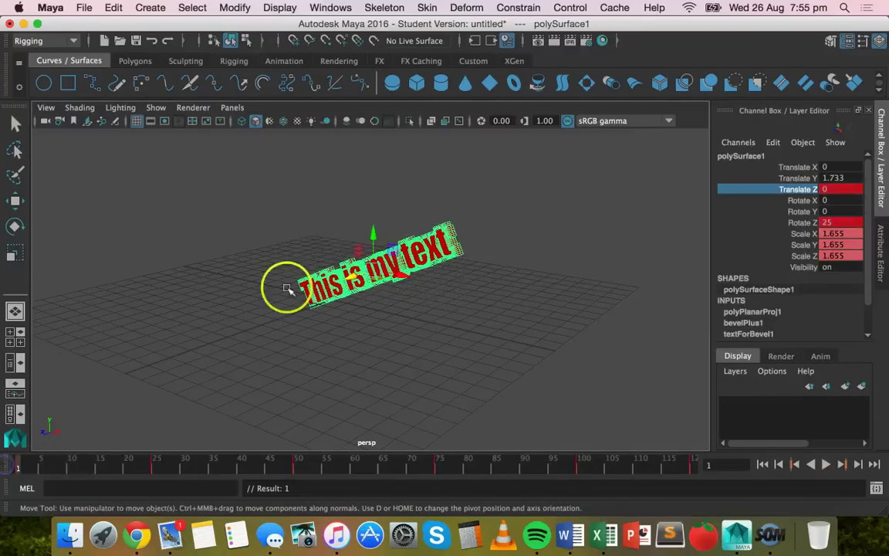
# Set Scale X, Y and Z to 1 at frame 1.
pyautogui.click(844, 233)
pyautogui.write('1')
pyautogui.press('Return')
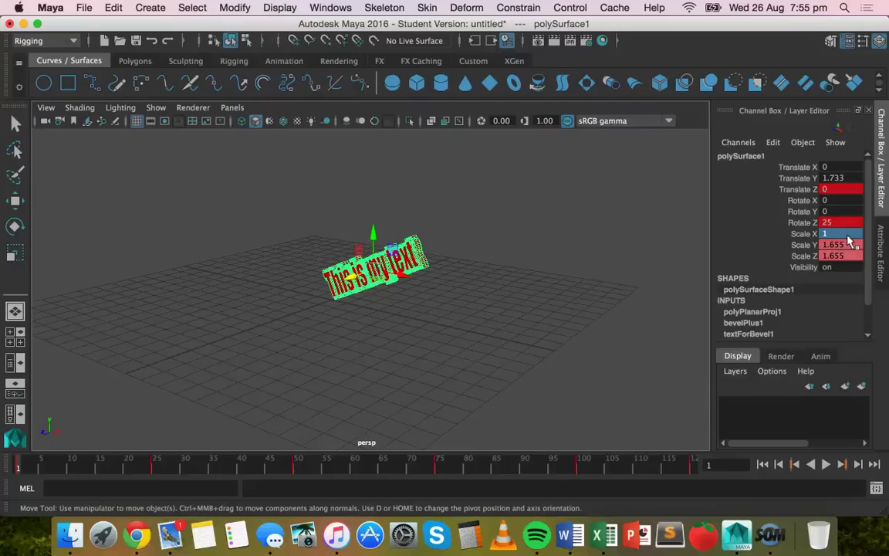
pyautogui.press('Return')
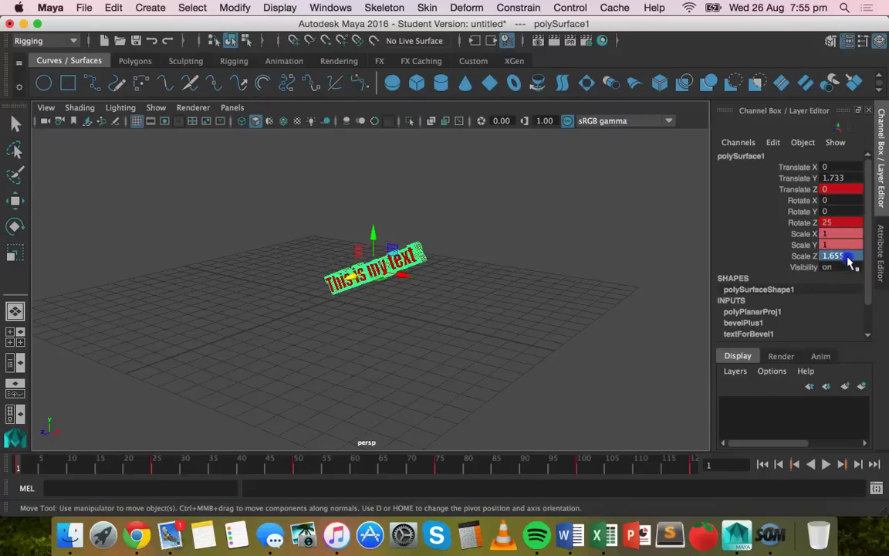
pyautogui.click(847, 256)
pyautogui.write('1')
pyautogui.press('Return')
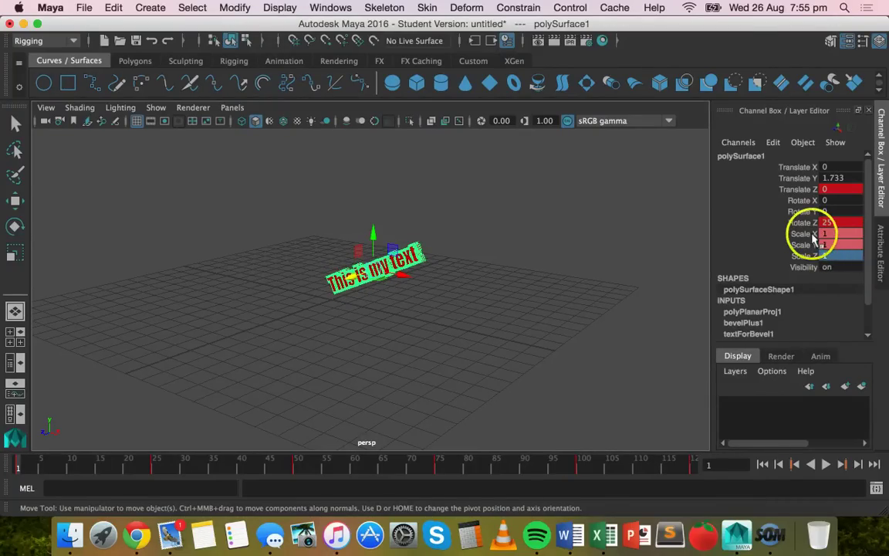
# Key Scale X, Y and Z at frame 1, then scrub to preview the text growing.
pyautogui.click(806, 234)
pyautogui.rightClick(806, 234)
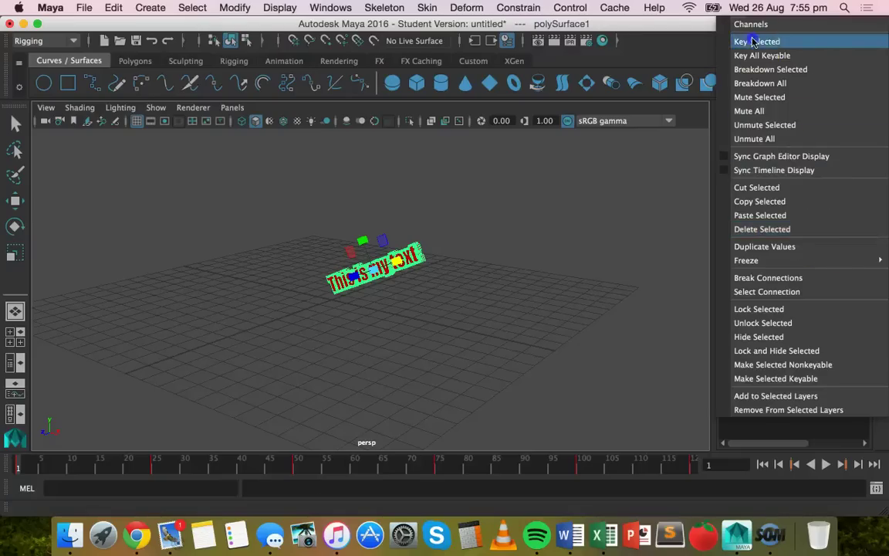
pyautogui.click(762, 38)
pyautogui.click(803, 246)
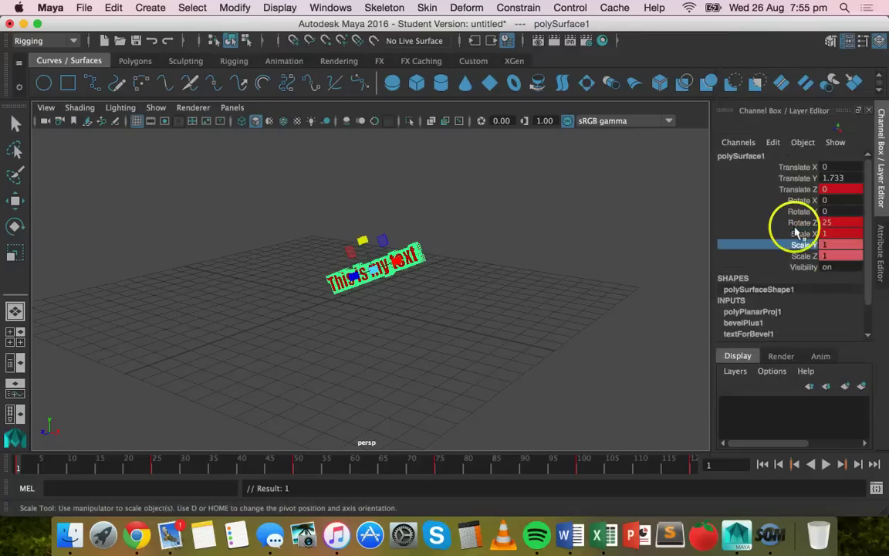
pyautogui.rightClick(801, 246)
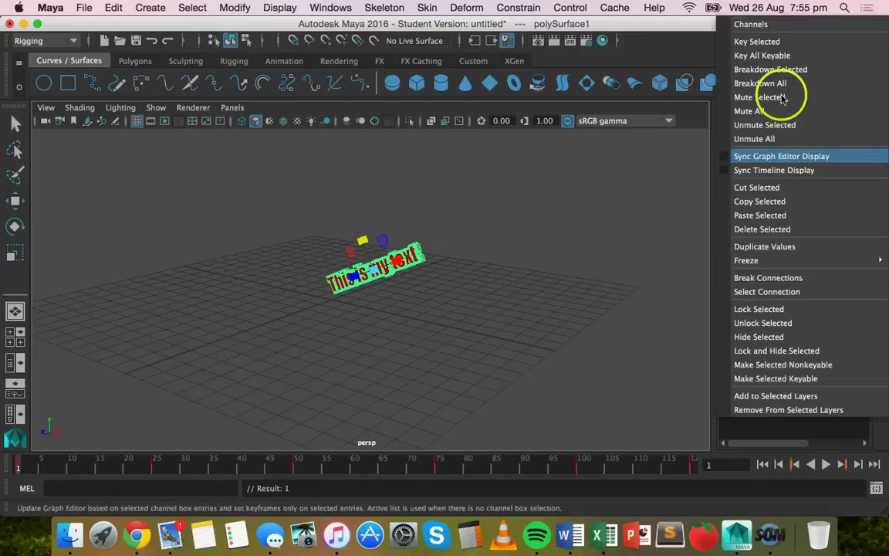
pyautogui.click(779, 40)
pyautogui.click(803, 256)
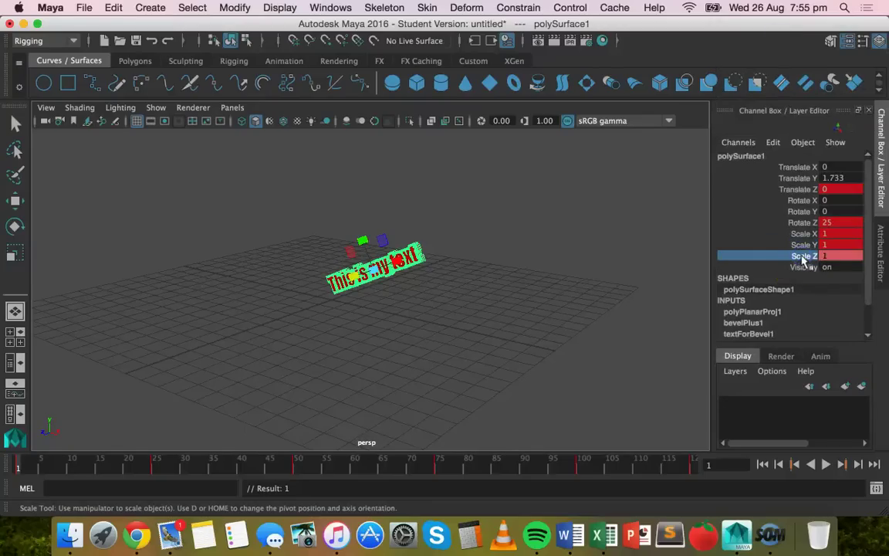
pyautogui.rightClick(800, 259)
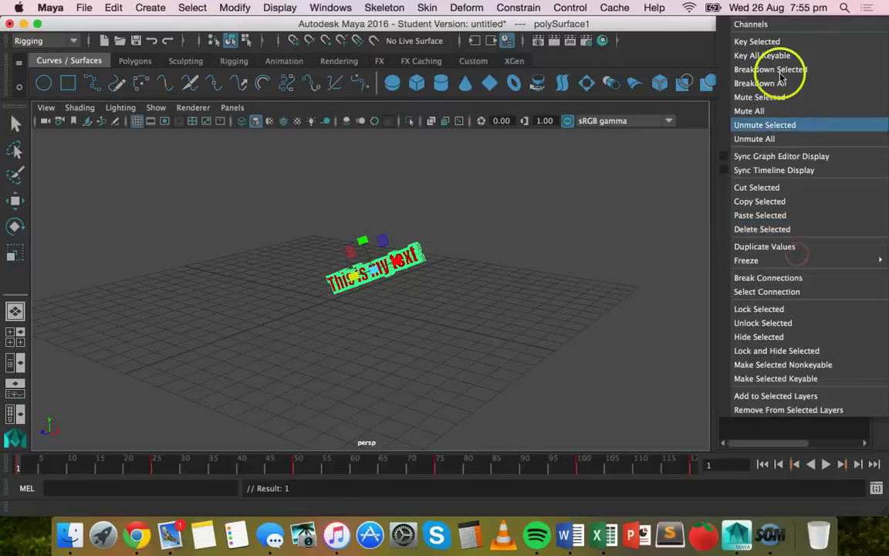
pyautogui.click(772, 39)
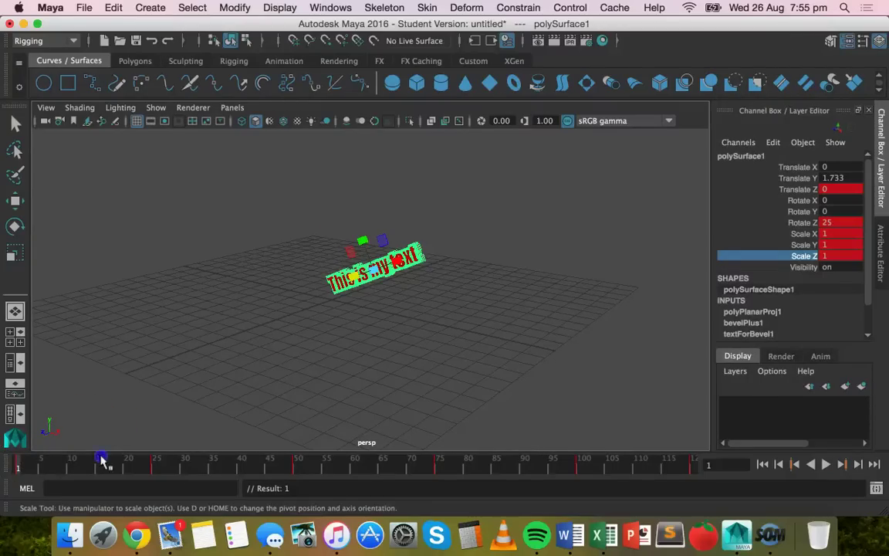
pyautogui.moveTo(102, 460); pyautogui.dragTo(417, 463)
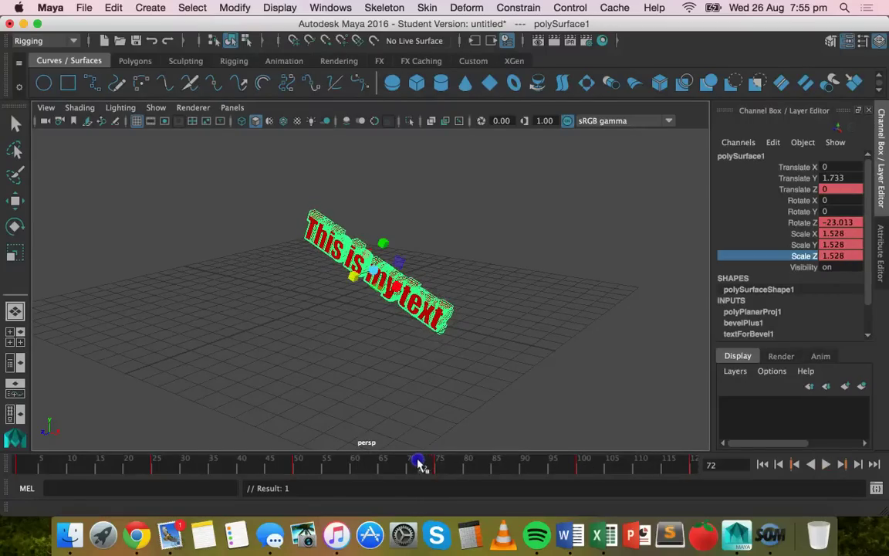
# At frame 72, set Scale X, Y and Z to 1.
pyautogui.click(841, 234)
pyautogui.write('1')
pyautogui.press('Return')
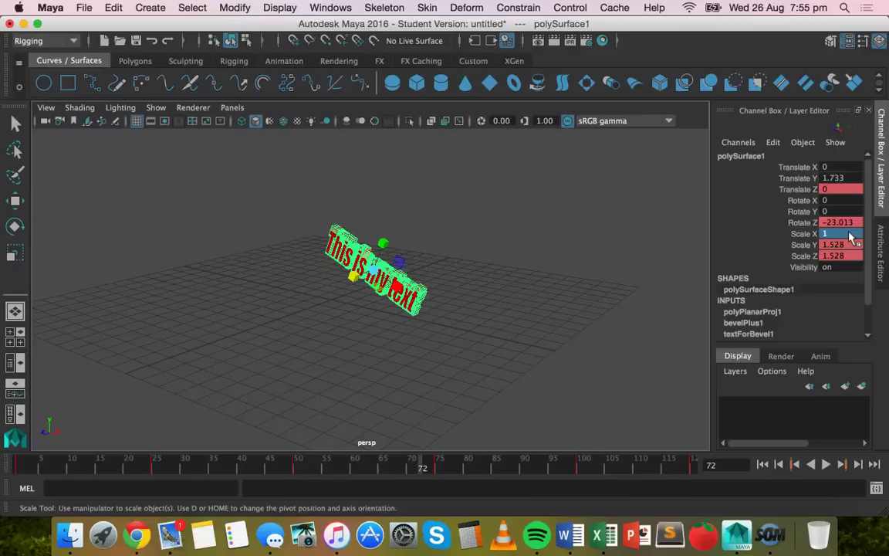
pyautogui.write('1')
pyautogui.press('Return')
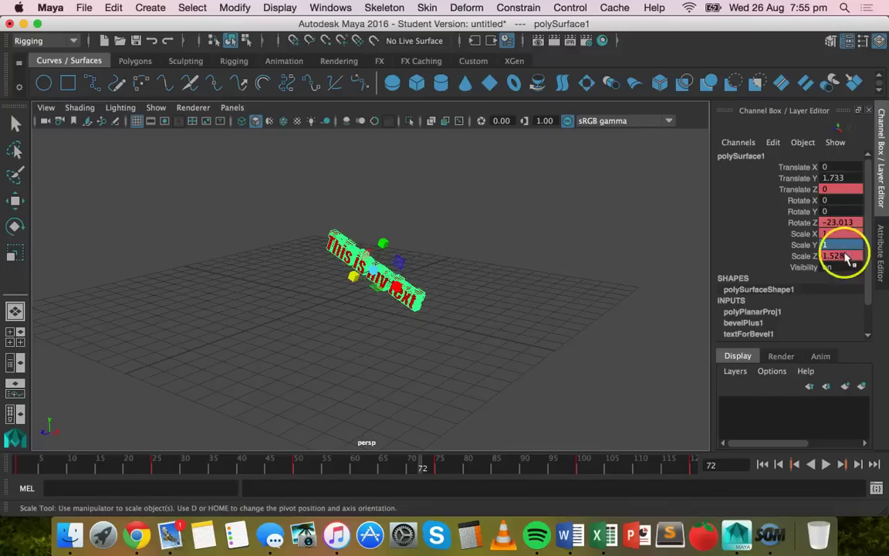
pyautogui.click(847, 260)
pyautogui.write('1')
pyautogui.click(834, 251)
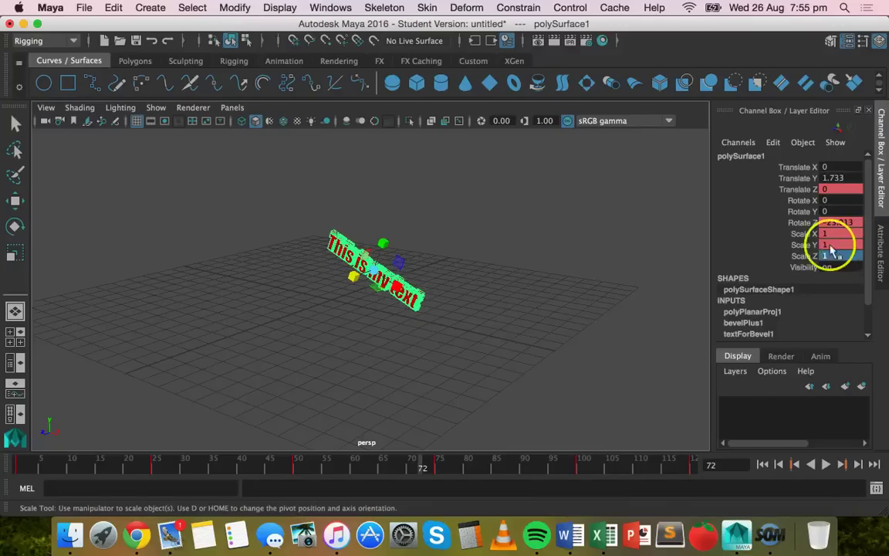
# Key Scale X, Y and Z at value 1 on frame 72.
pyautogui.rightClick(811, 237)
pyautogui.click(741, 38)
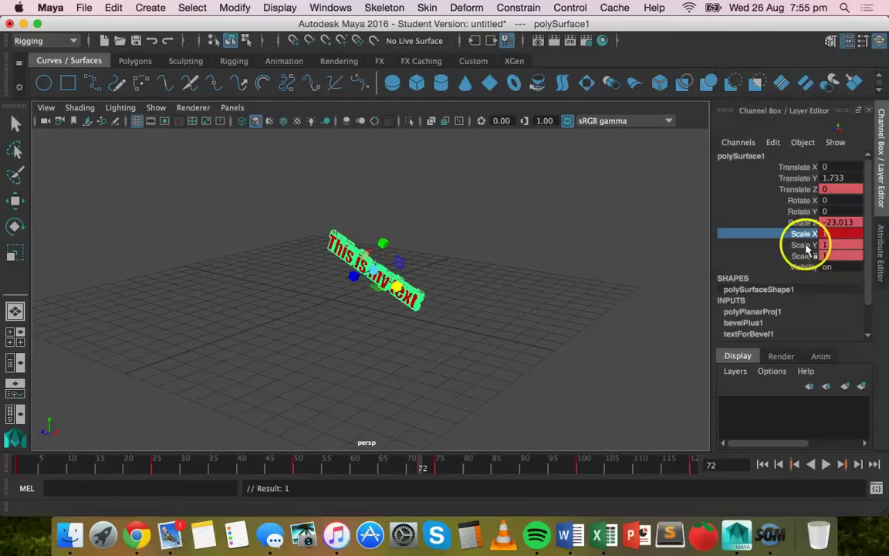
pyautogui.rightClick(808, 249)
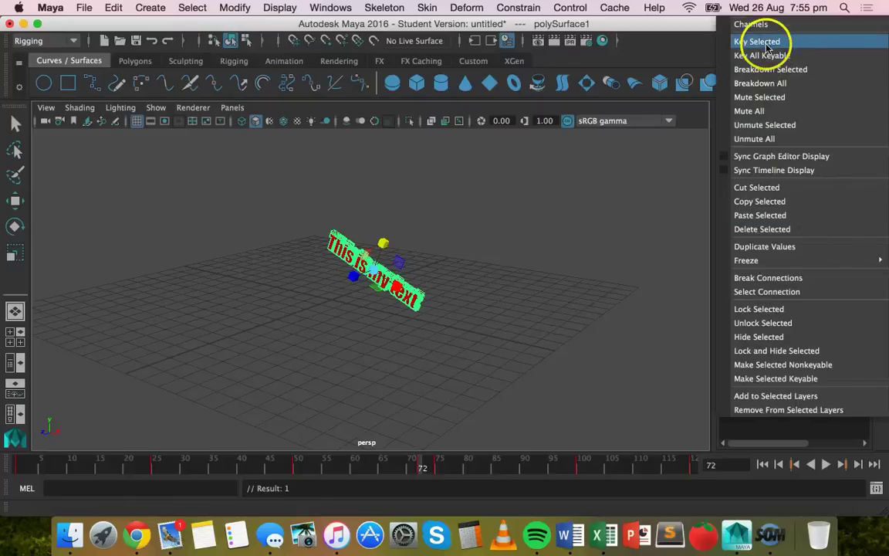
pyautogui.click(760, 42)
pyautogui.rightClick(808, 259)
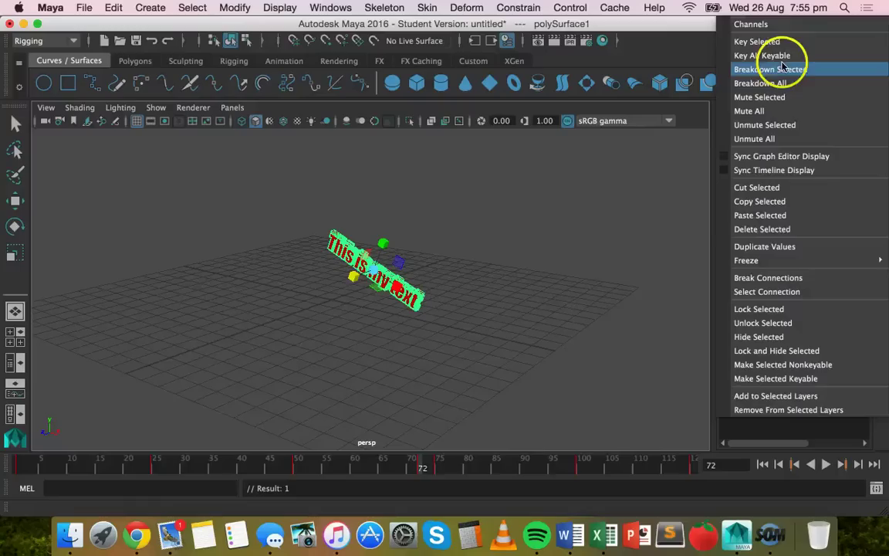
pyautogui.click(765, 39)
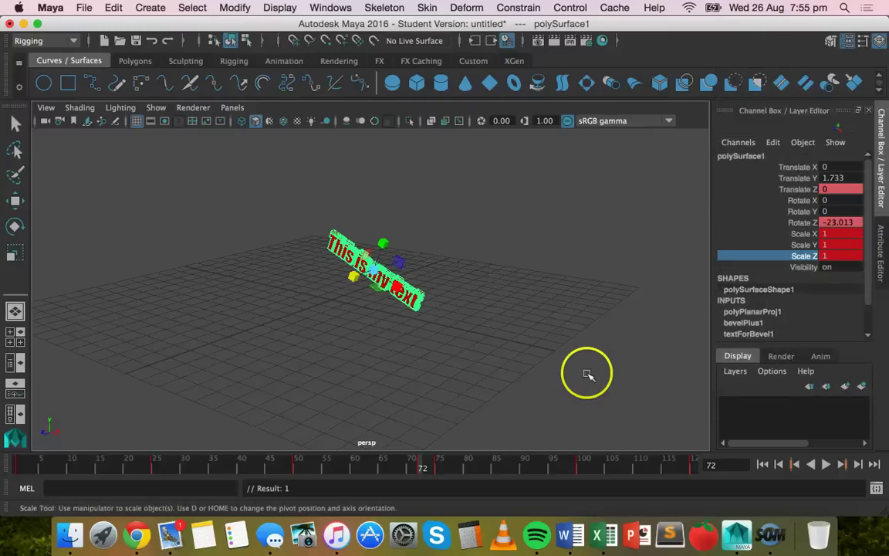
# Play and scrub the animation from frame 1 to check the scaling, then return to frame 1.
pyautogui.click(20, 463)
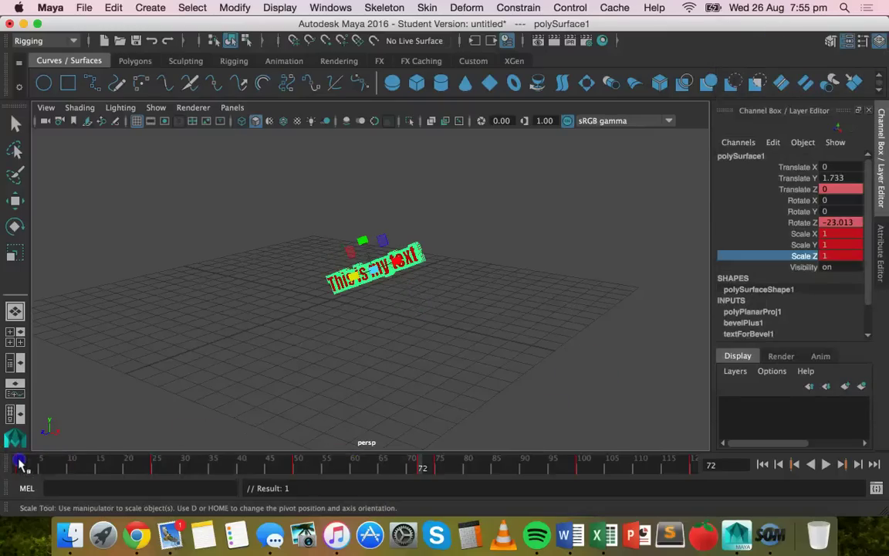
pyautogui.hotkey('alt', 'v')
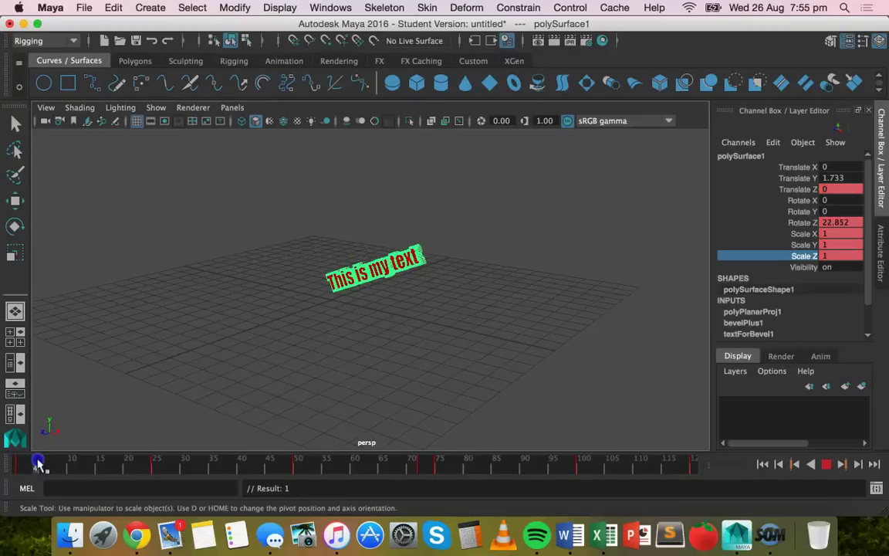
pyautogui.moveTo(37, 461); pyautogui.dragTo(437, 471)
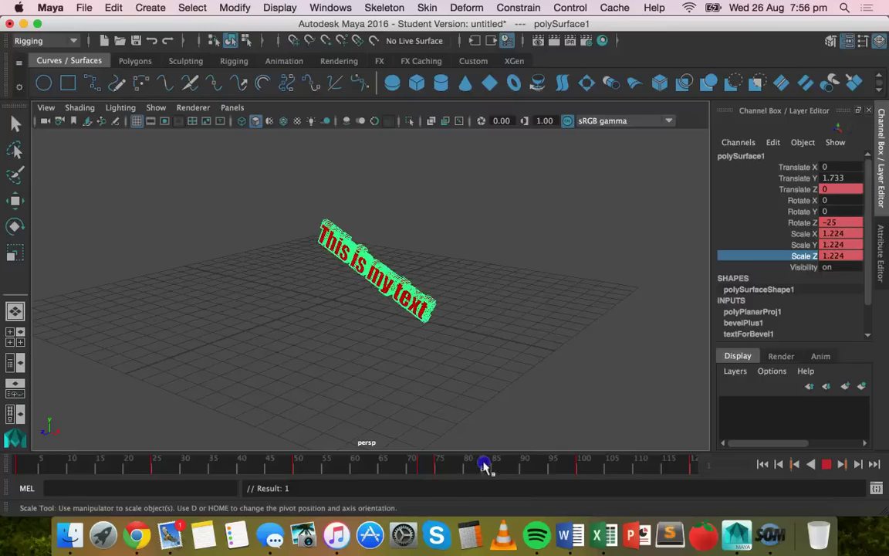
pyautogui.moveTo(512, 466); pyautogui.dragTo(488, 452)
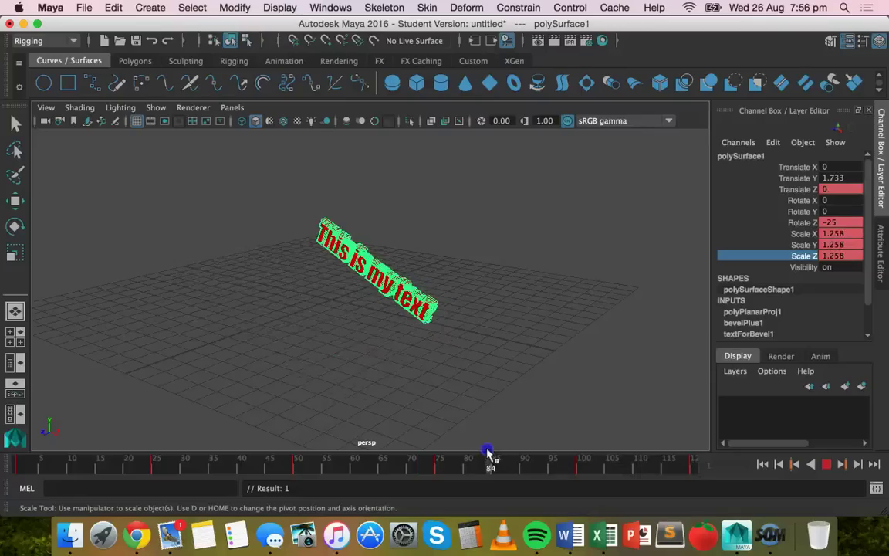
pyautogui.moveTo(224, 452); pyautogui.dragTo(17, 462)
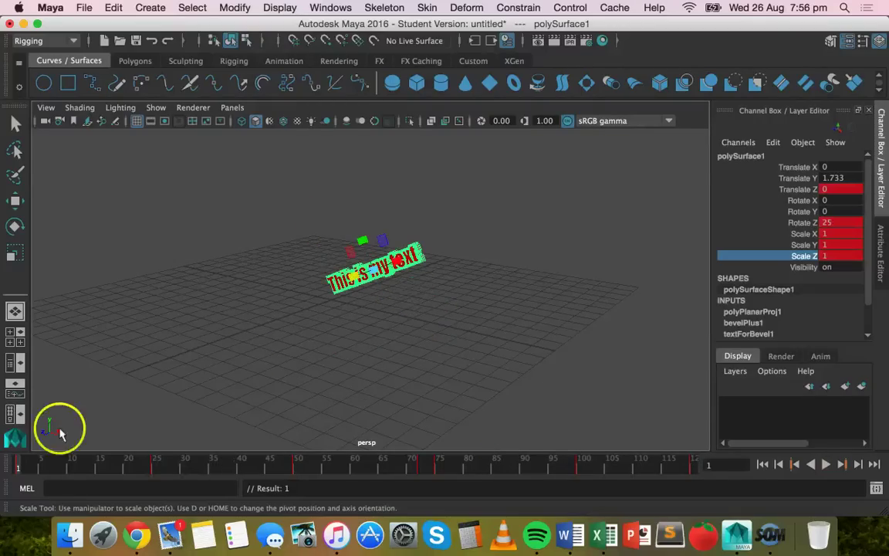
# Tumble, dolly and pan the perspective camera to frame the text large and close.
pyautogui.keyDown('alt'); pyautogui.moveTo(379, 307); pyautogui.dragTo(432, 264); pyautogui.keyUp('alt')
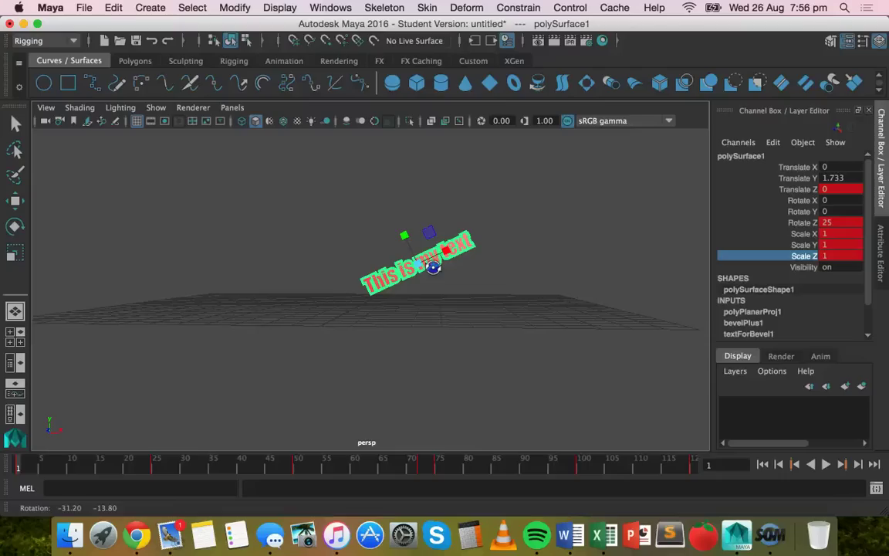
pyautogui.keyDown('alt'); pyautogui.moveTo(433, 265); pyautogui.dragTo(415, 278, button='right'); pyautogui.keyUp('alt')
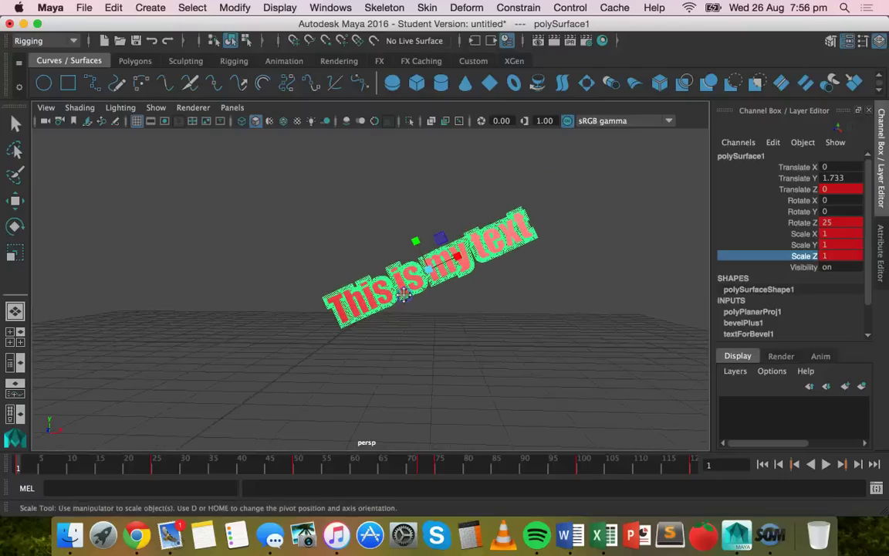
pyautogui.scroll(4, 403, 297)
pyautogui.keyDown('alt'); pyautogui.moveTo(451, 300); pyautogui.dragTo(392, 312, button='middle'); pyautogui.keyUp('alt')
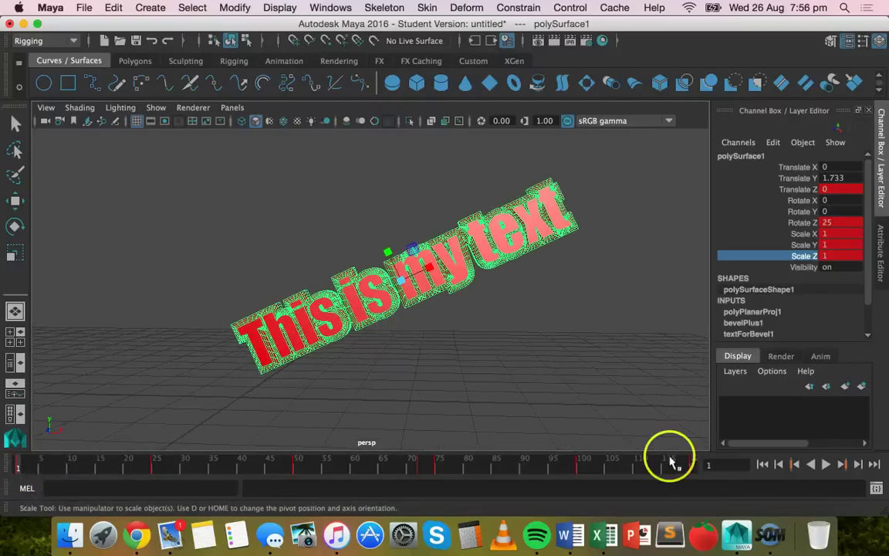
# Play and stop the animation, then deselect the text.
pyautogui.click(825, 464)
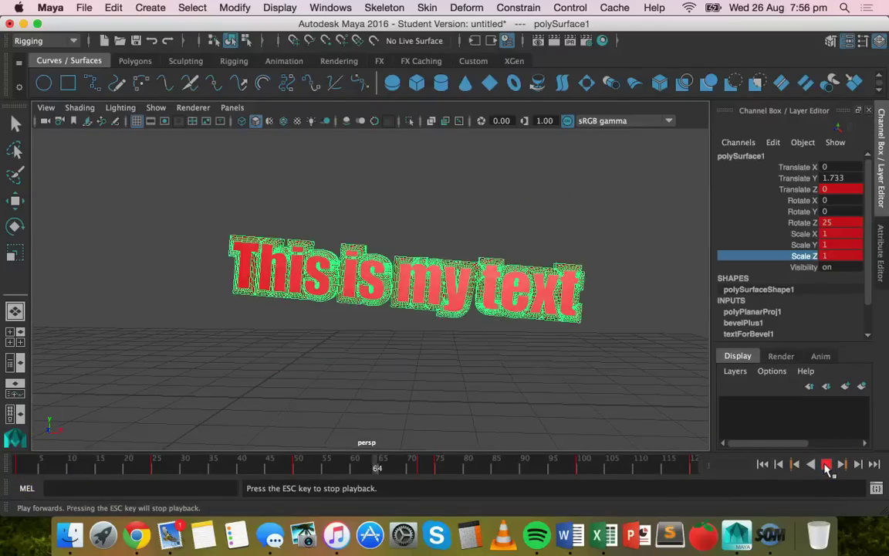
pyautogui.click(825, 464)
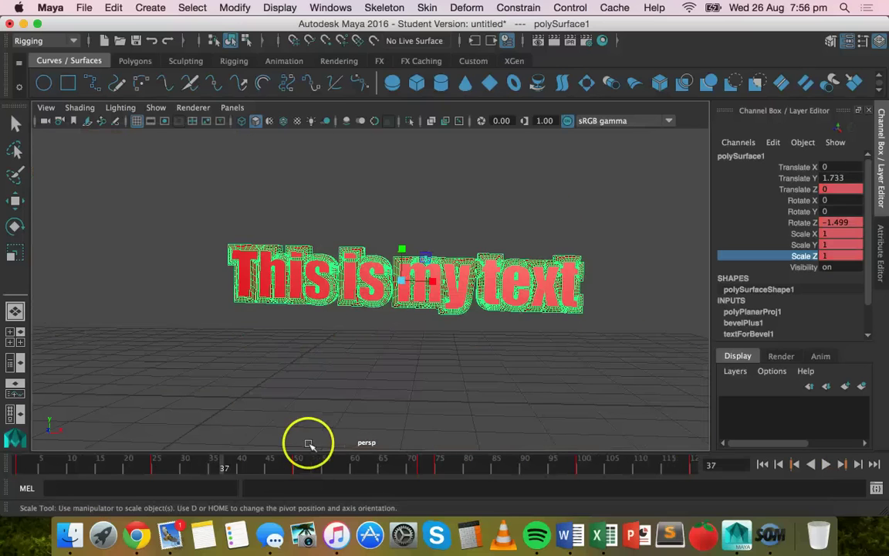
pyautogui.click(22, 465)
pyautogui.press('w')
# Replay the animation from the start, stop it, and return to frame 1.
pyautogui.click(192, 369)
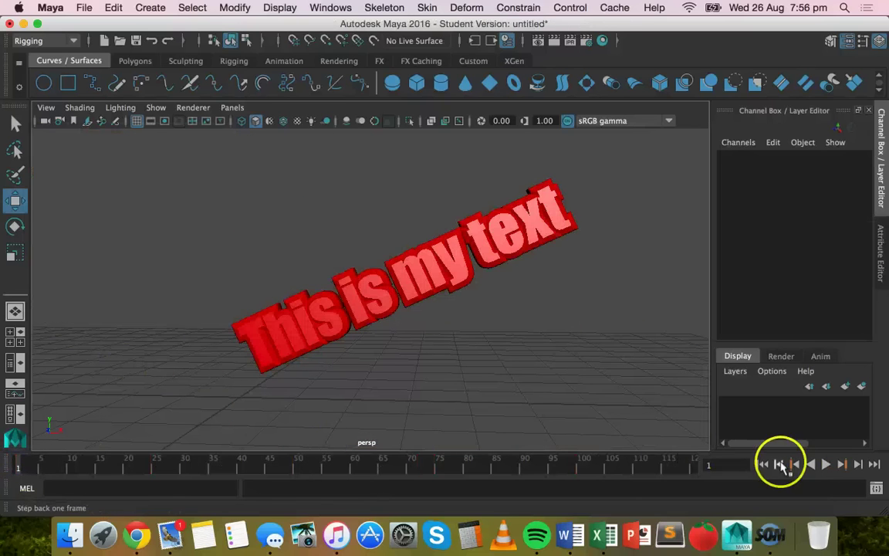
pyautogui.click(825, 466)
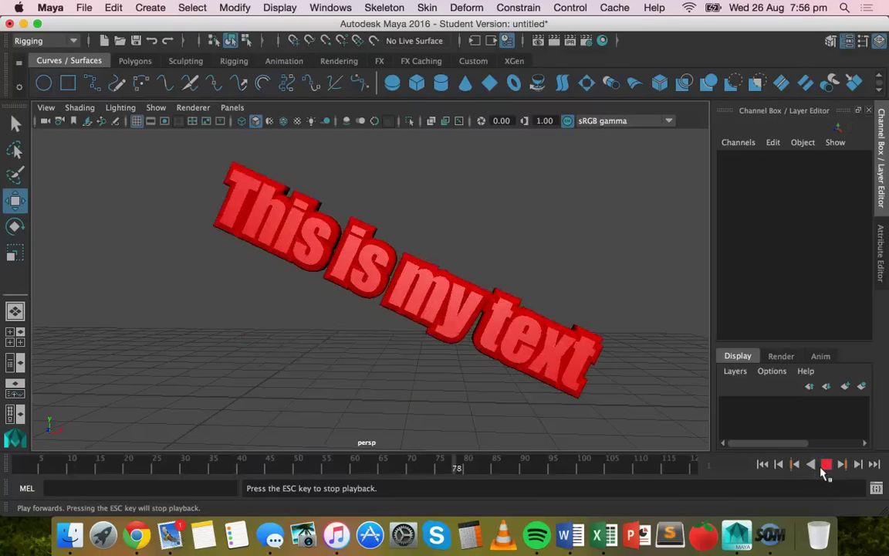
pyautogui.click(825, 464)
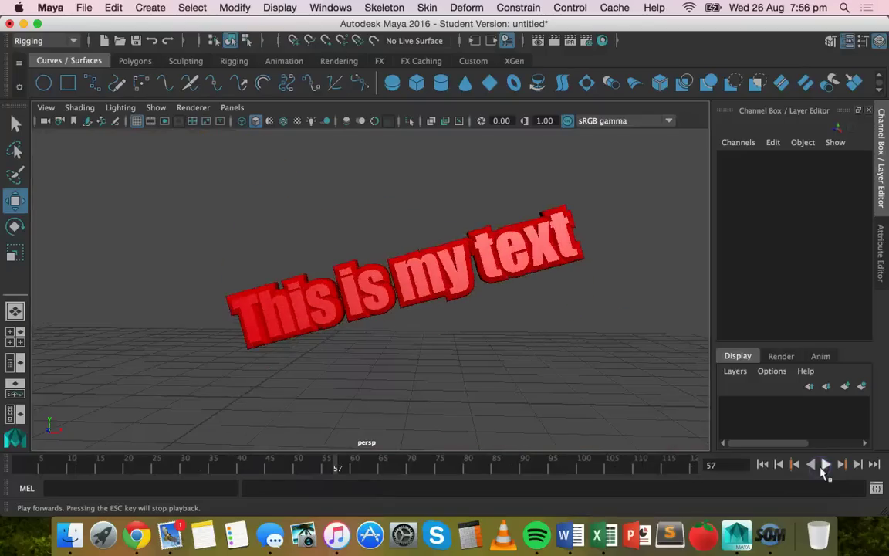
pyautogui.click(221, 436)
pyautogui.click(22, 467)
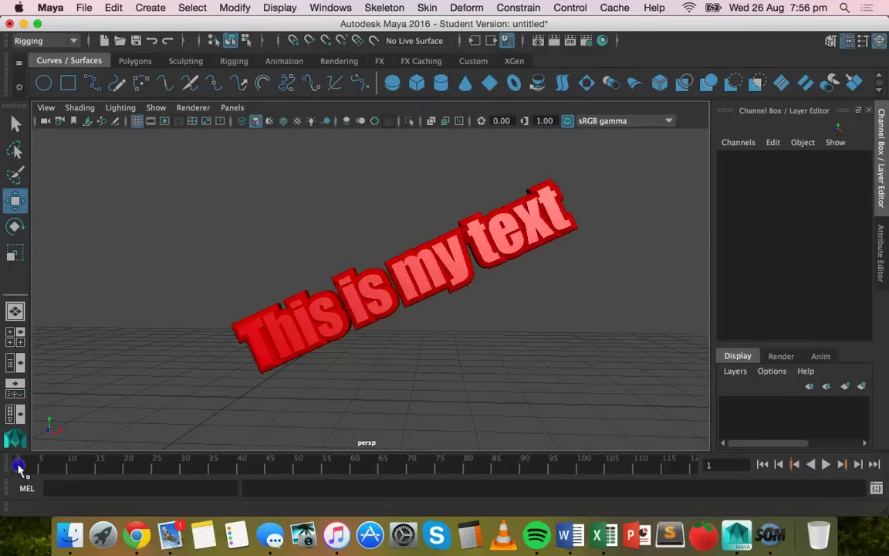
pyautogui.click(543, 42)
pyautogui.click(92, 57)
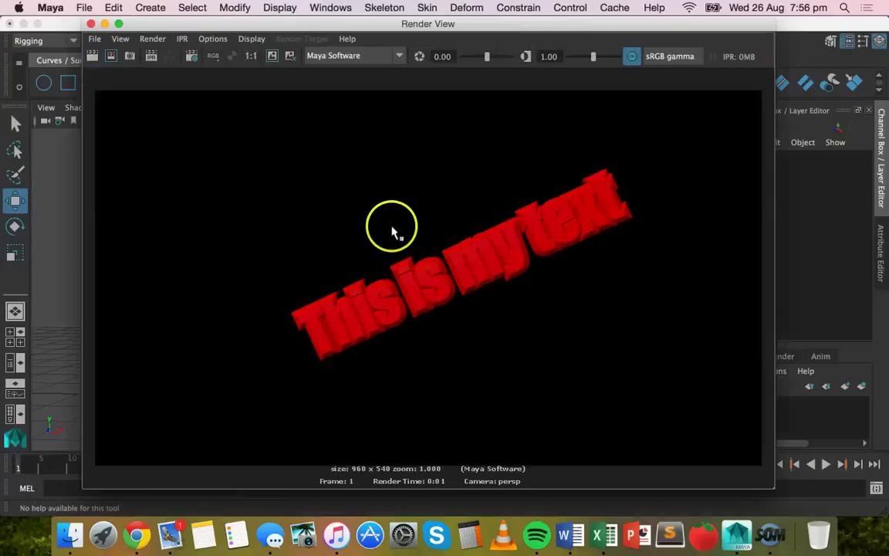
pyautogui.click(92, 39)
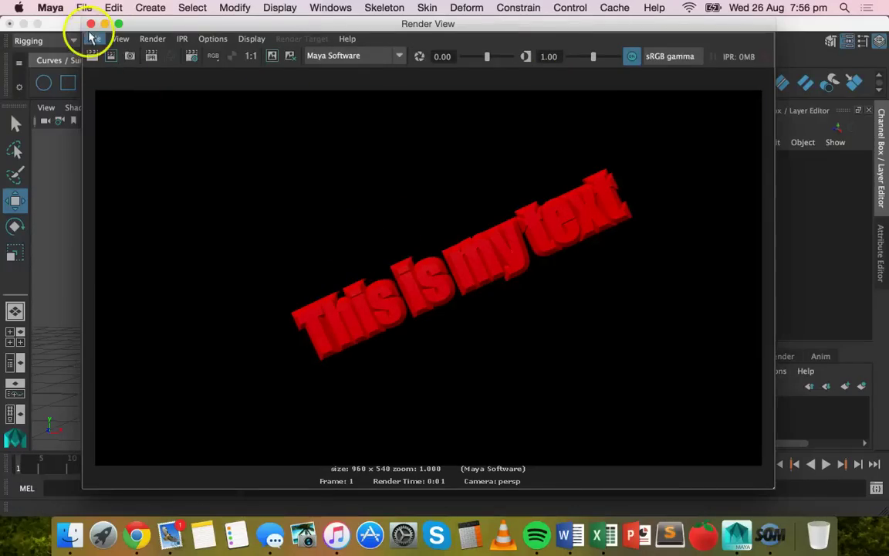
pyautogui.click(90, 24)
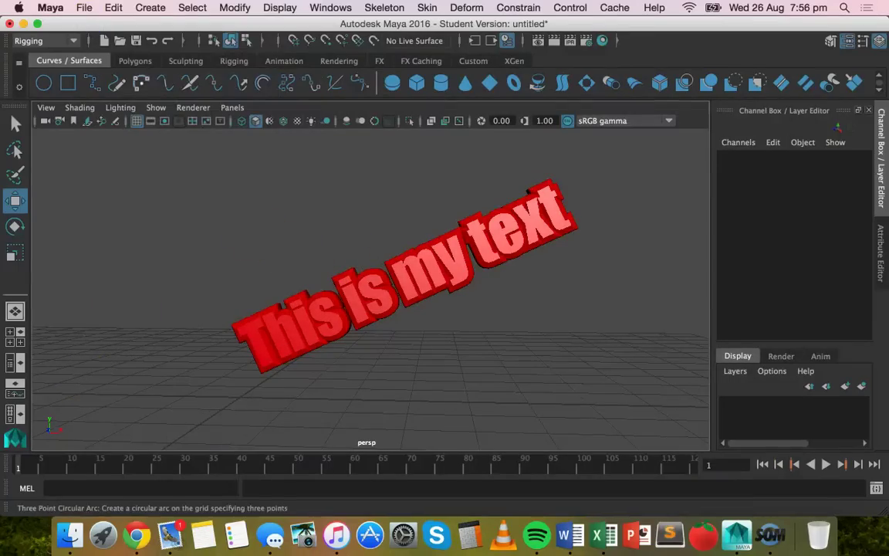
pyautogui.click(150, 7)
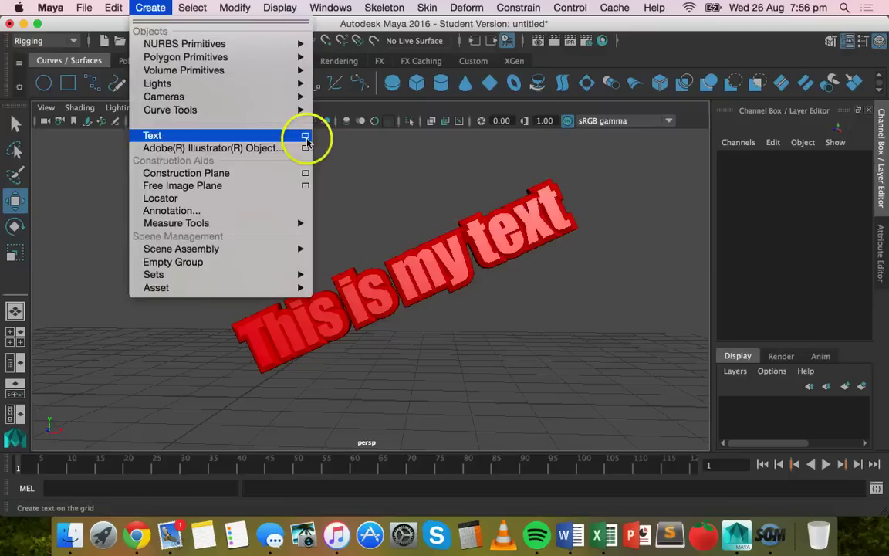
pyautogui.click(305, 137)
pyautogui.moveTo(601, 92); pyautogui.dragTo(325, 104)
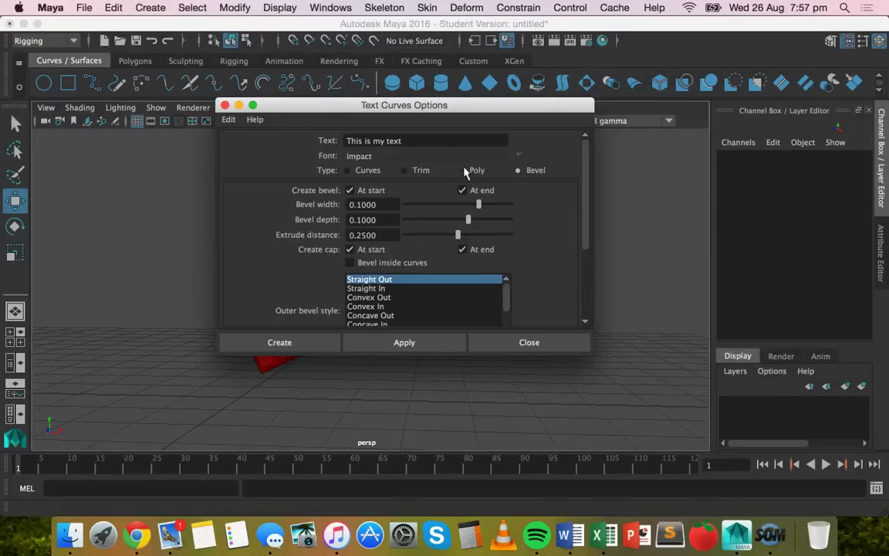
pyautogui.click(512, 171)
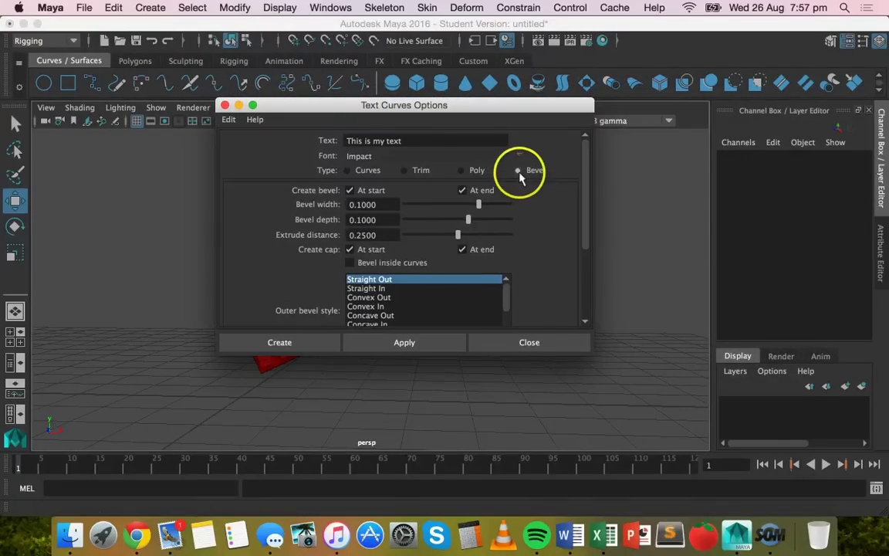
pyautogui.click(563, 342)
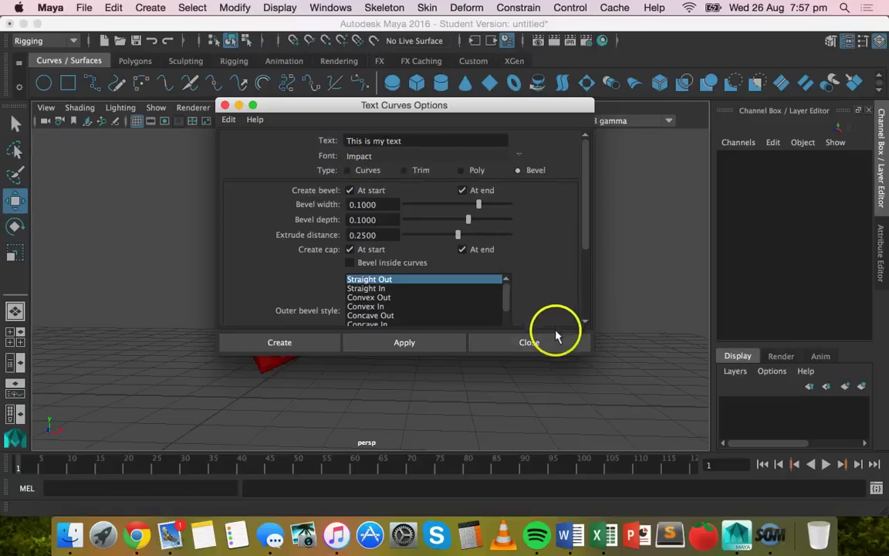
pyautogui.click(556, 337)
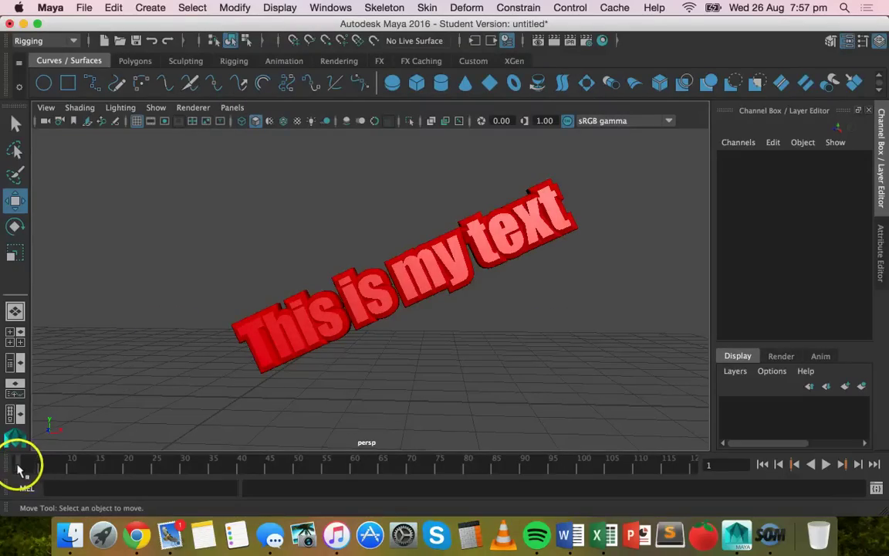
pyautogui.click(81, 466)
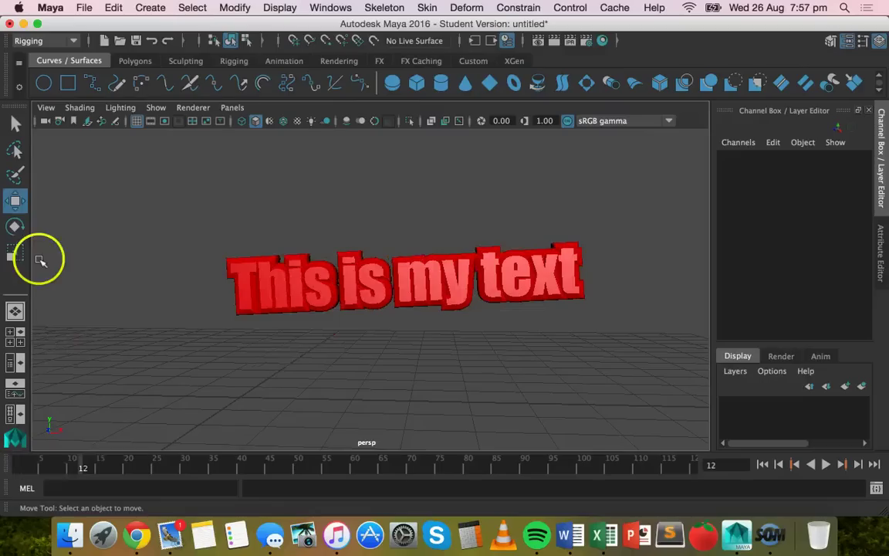
pyautogui.moveTo(140, 471); pyautogui.dragTo(298, 469)
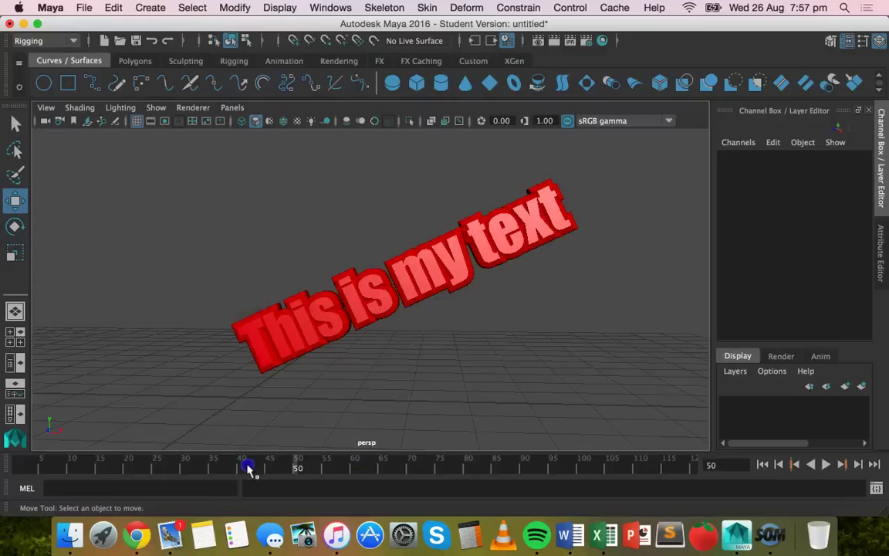
pyautogui.moveTo(248, 468); pyautogui.dragTo(23, 463)
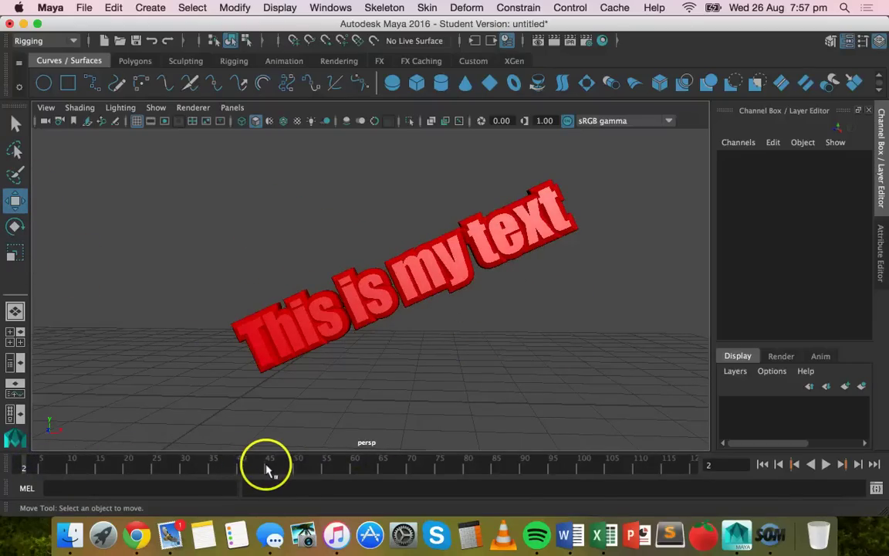
pyautogui.moveTo(258, 469); pyautogui.dragTo(139, 461)
pyautogui.moveTo(71, 437); pyautogui.dragTo(6, 433)
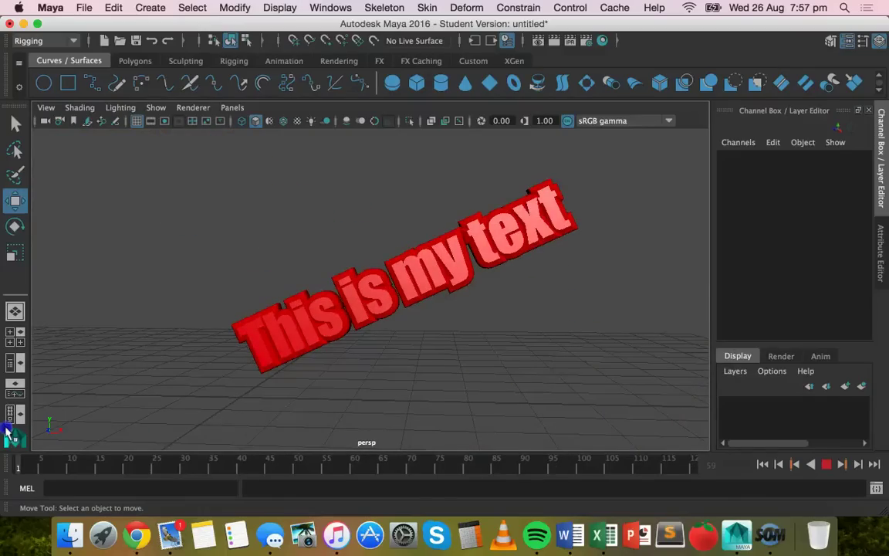